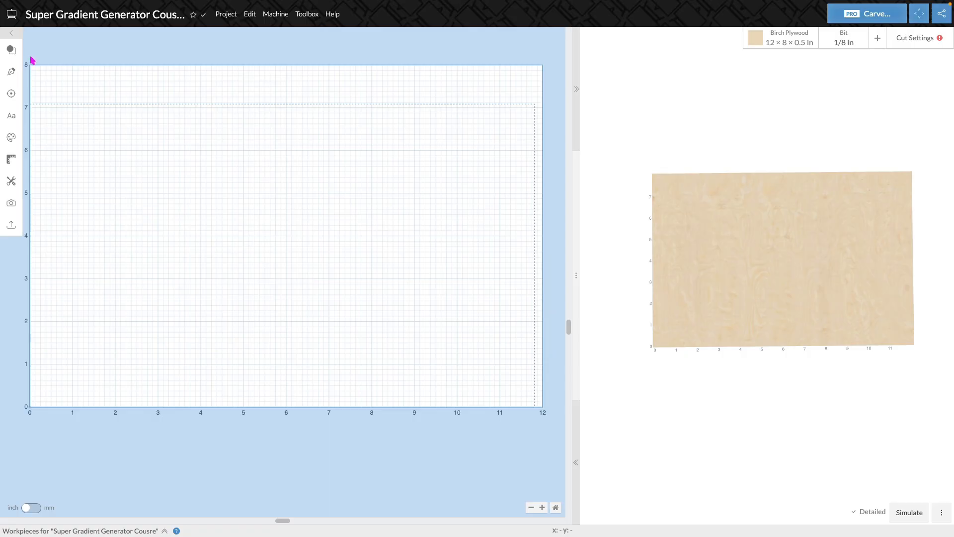
# - Add a 2 × 2 in square and place it near the workpiece's upper-left corner at about X 0.86, Y 5.395 in
pyautogui.click(11, 51)
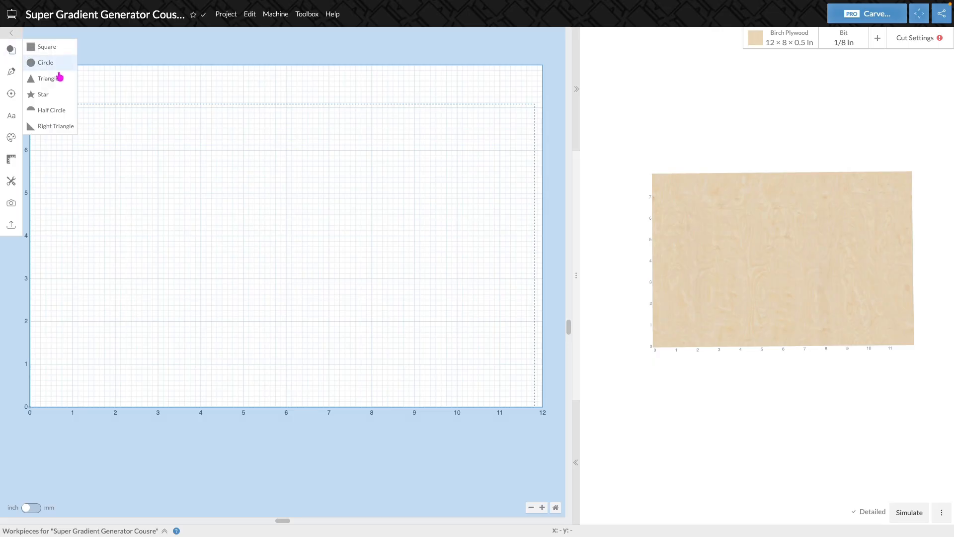
pyautogui.click(47, 56)
pyautogui.moveTo(126, 276); pyautogui.dragTo(123, 111)
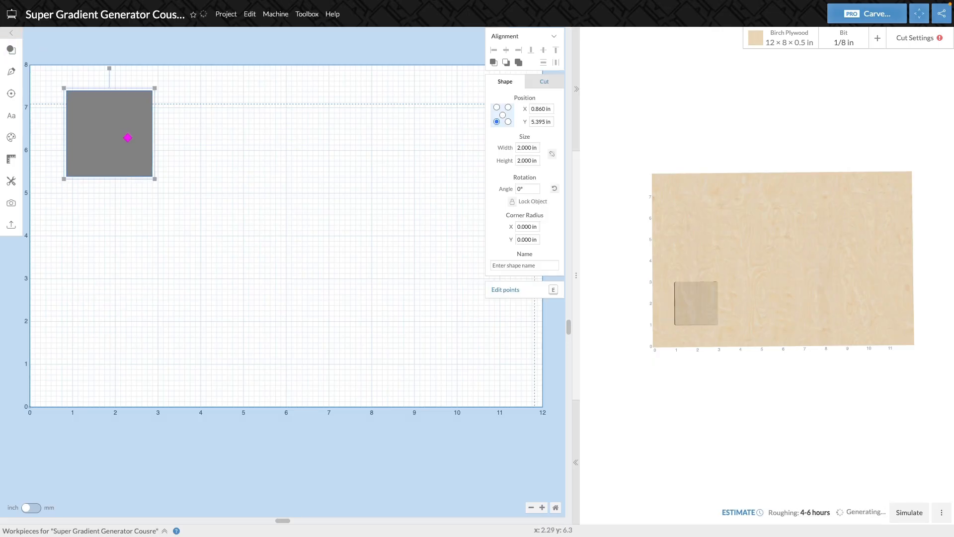
pyautogui.click(252, 160)
pyautogui.click(134, 131)
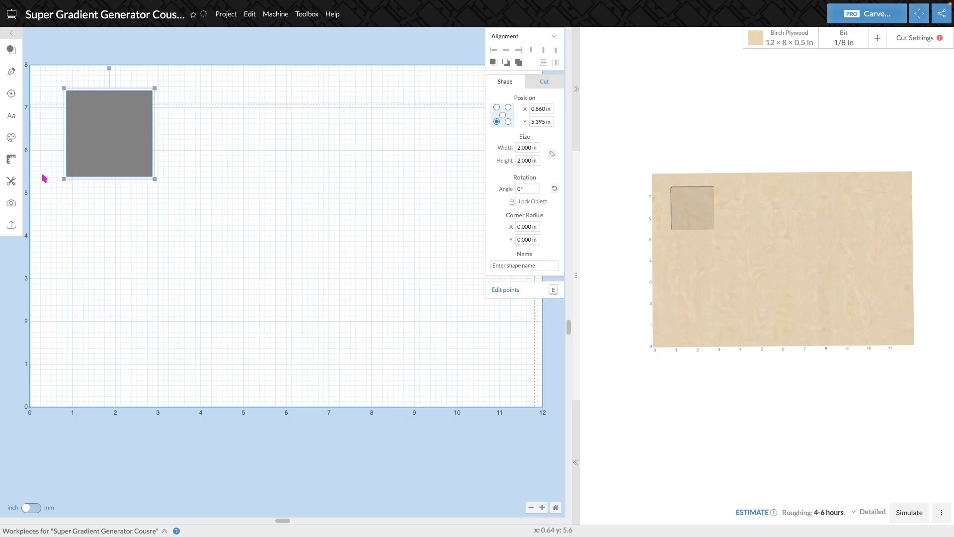
# - Open the Super Gradient Generator app for the selected square, keeping its units as inches
pyautogui.click(17, 187)
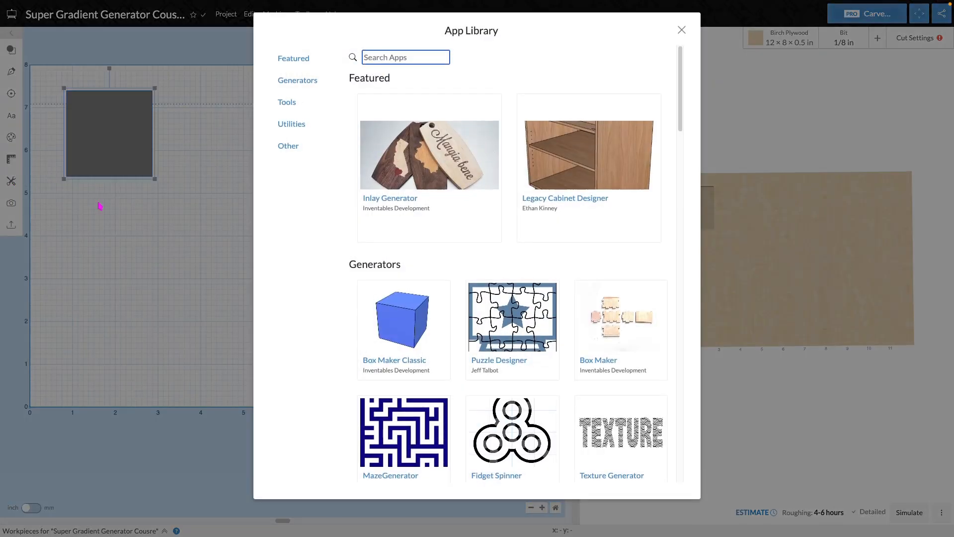
pyautogui.scroll(-15, 477, 221)
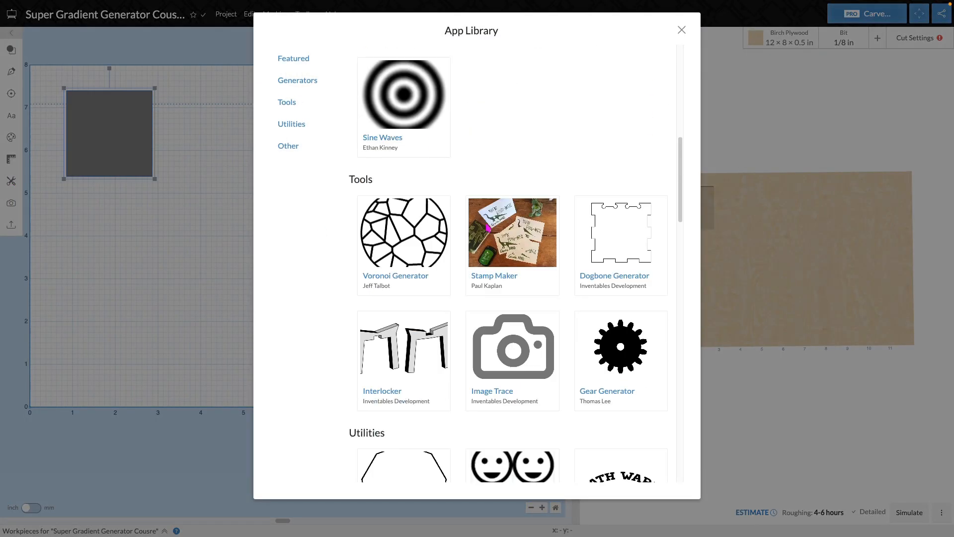
pyautogui.scroll(-8, 581, 263)
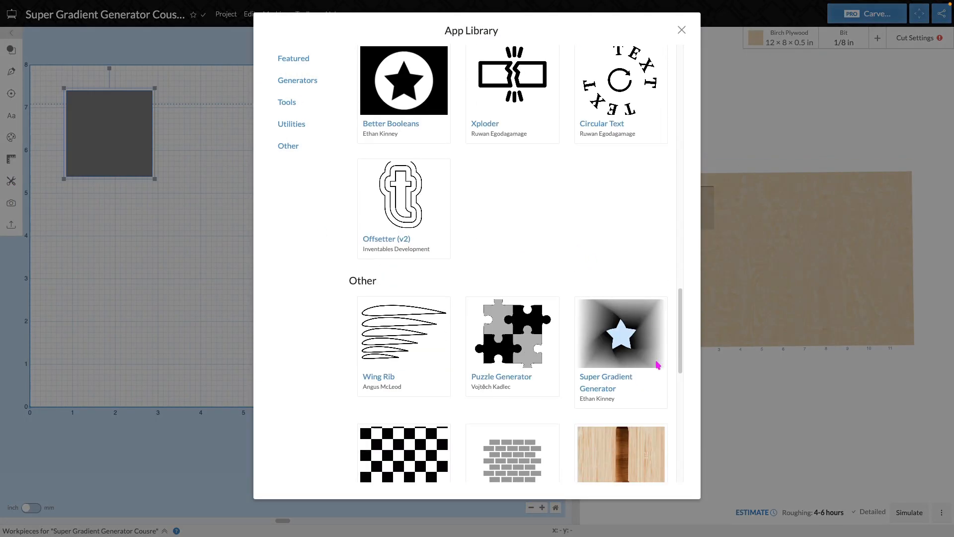
pyautogui.click(607, 379)
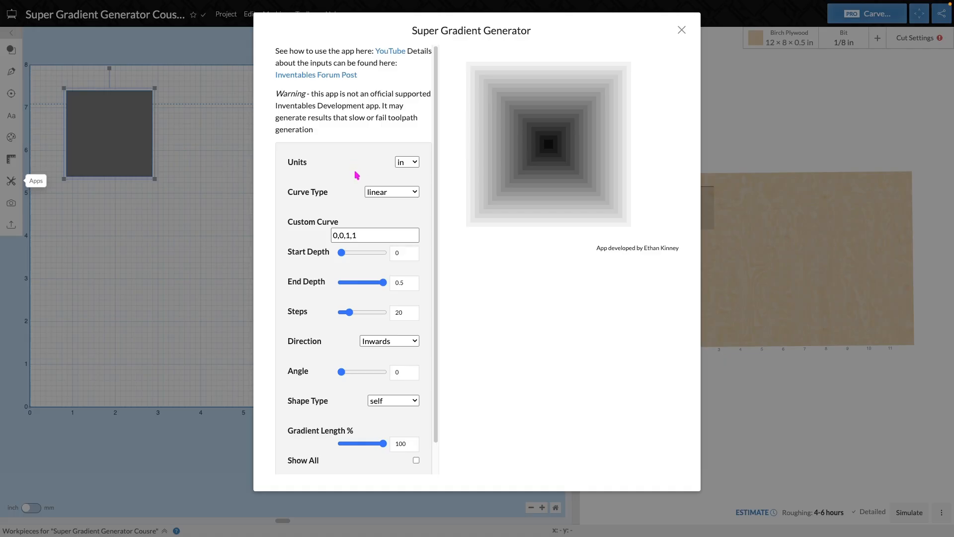
pyautogui.click(408, 163)
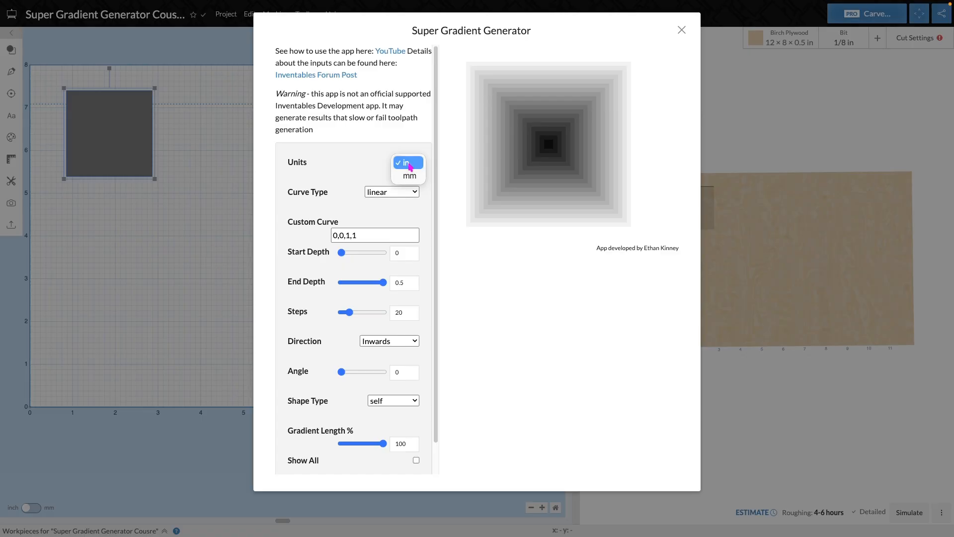
pyautogui.click(409, 164)
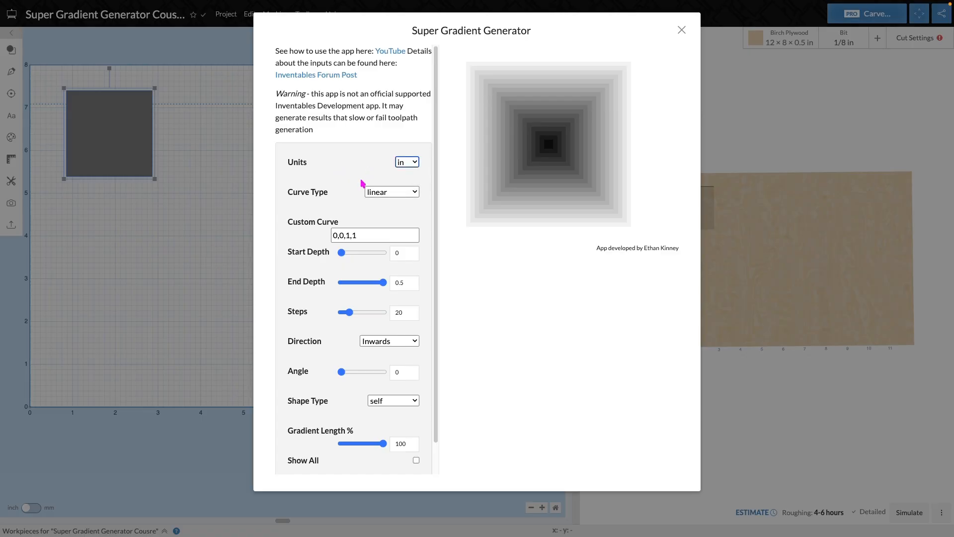
# - Try the ease-in, ease-in-out, inner-radius, outer-radius and custom curve types on the square's gradient
pyautogui.click(398, 194)
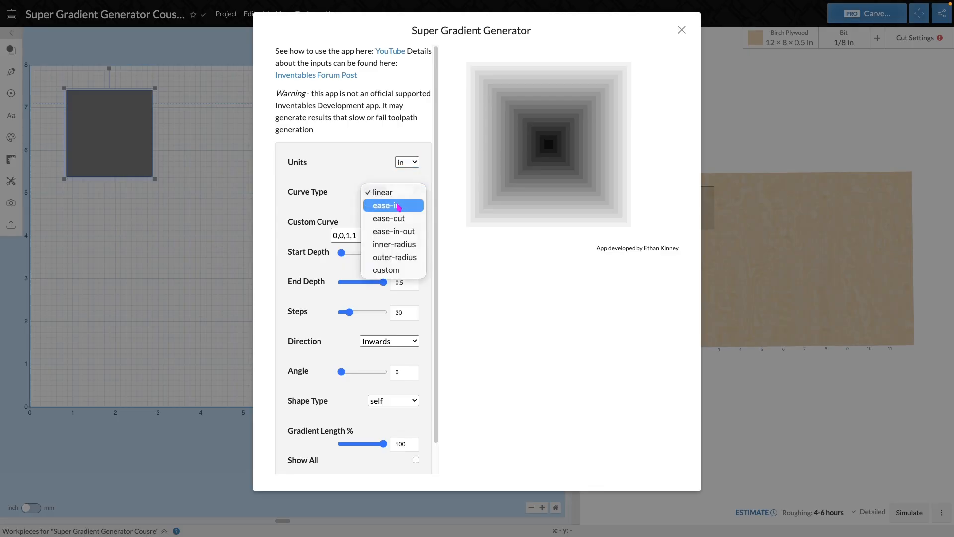
pyautogui.click(398, 205)
pyautogui.click(400, 194)
pyautogui.click(400, 207)
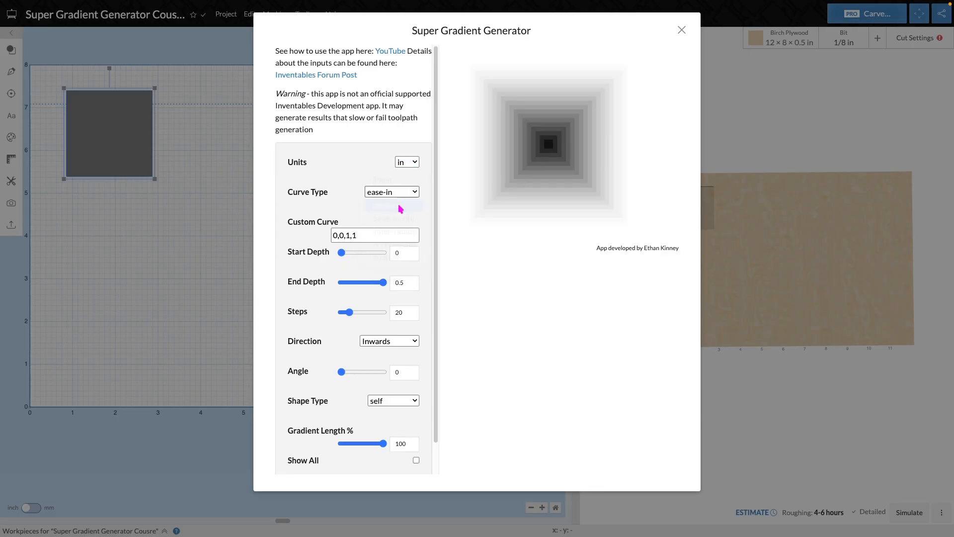
pyautogui.click(404, 194)
pyautogui.click(403, 208)
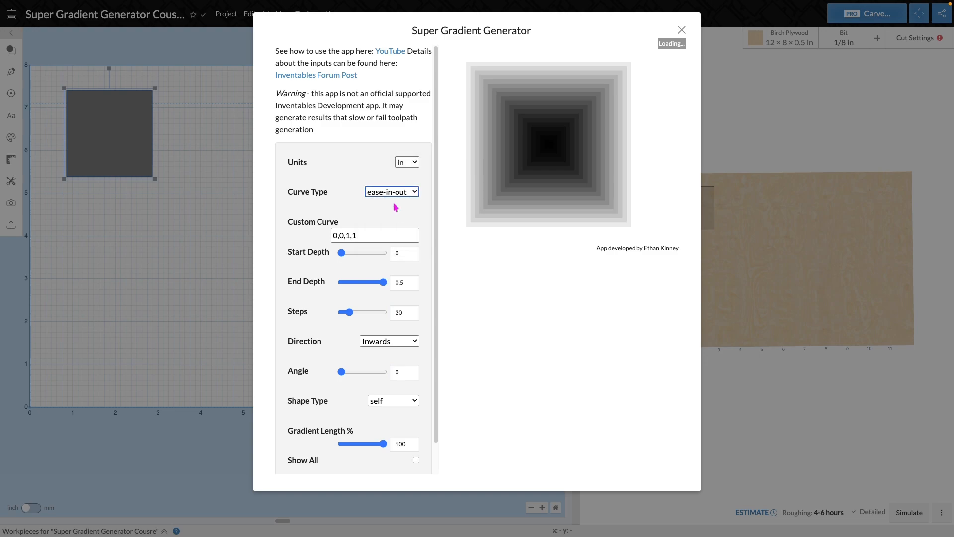
pyautogui.click(396, 195)
pyautogui.click(407, 206)
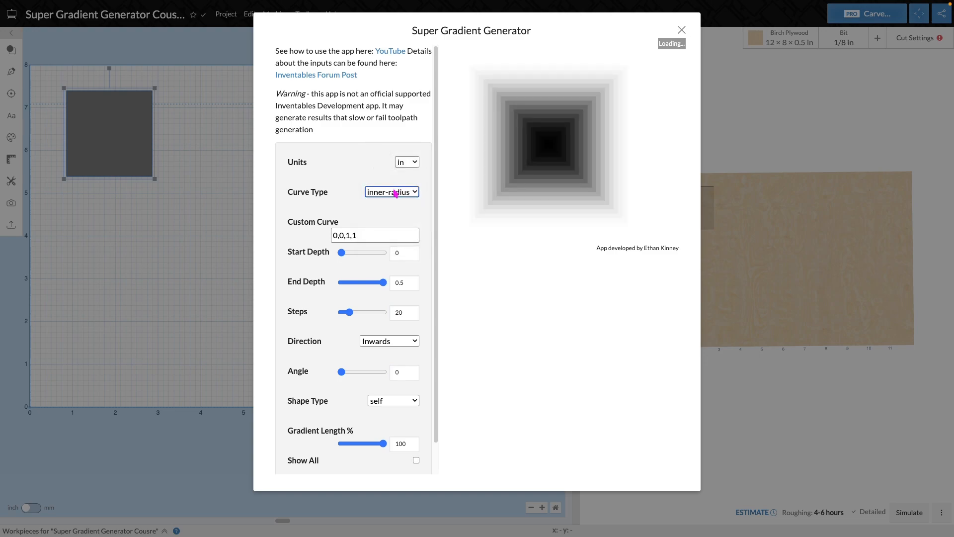
pyautogui.click(405, 193)
pyautogui.click(407, 210)
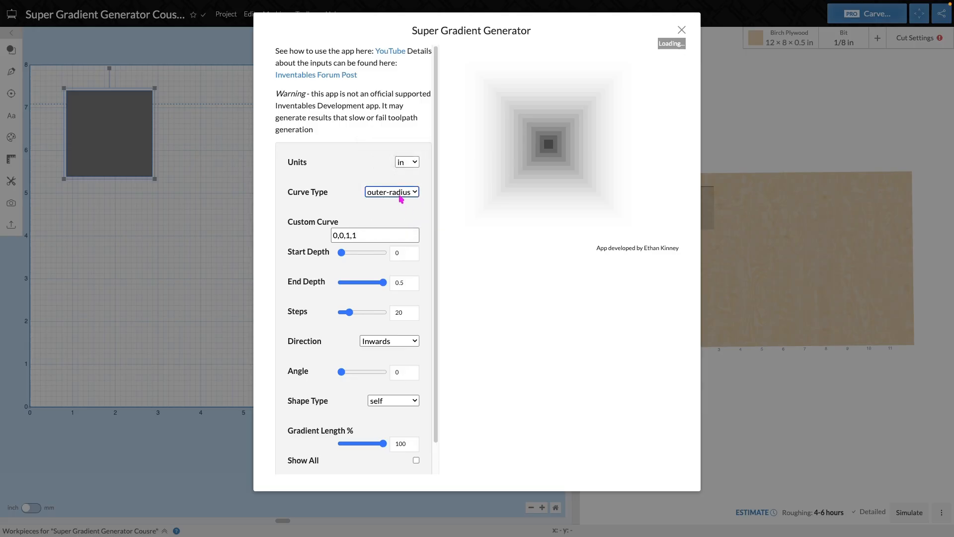
pyautogui.click(403, 193)
pyautogui.click(395, 205)
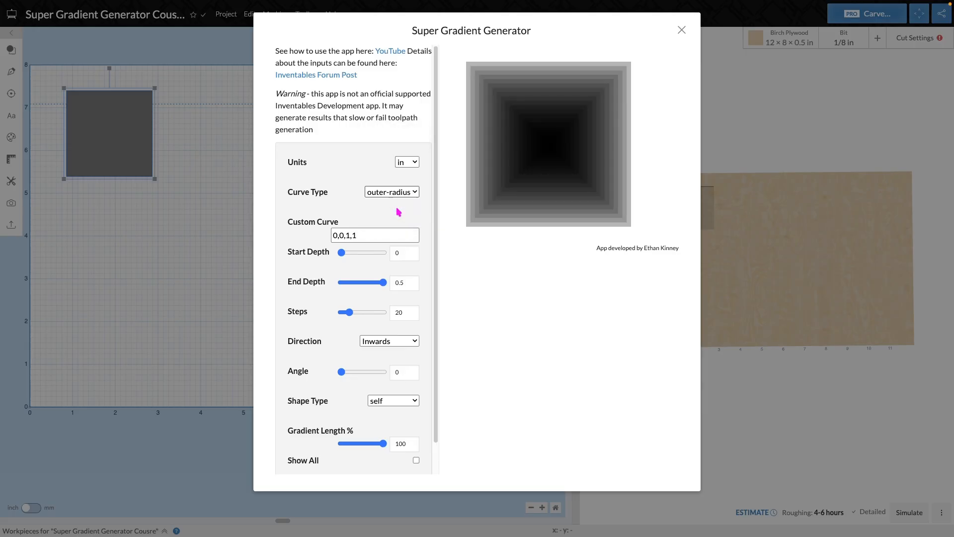
# - Try 0,0,1,.25 as the custom curve, and return to 0,0,1,1 with the linear curve type
pyautogui.click(371, 234)
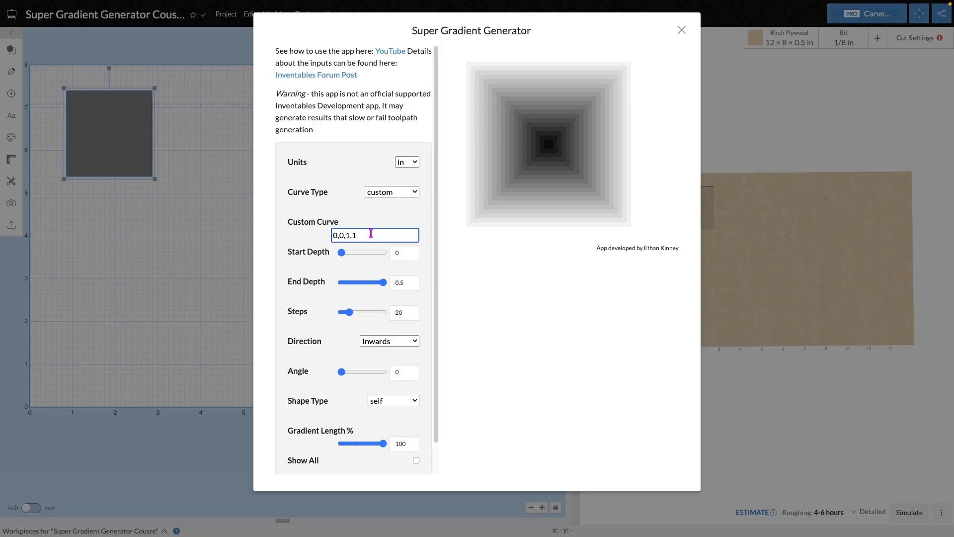
pyautogui.press('BackSpace')
pyautogui.write('.2')
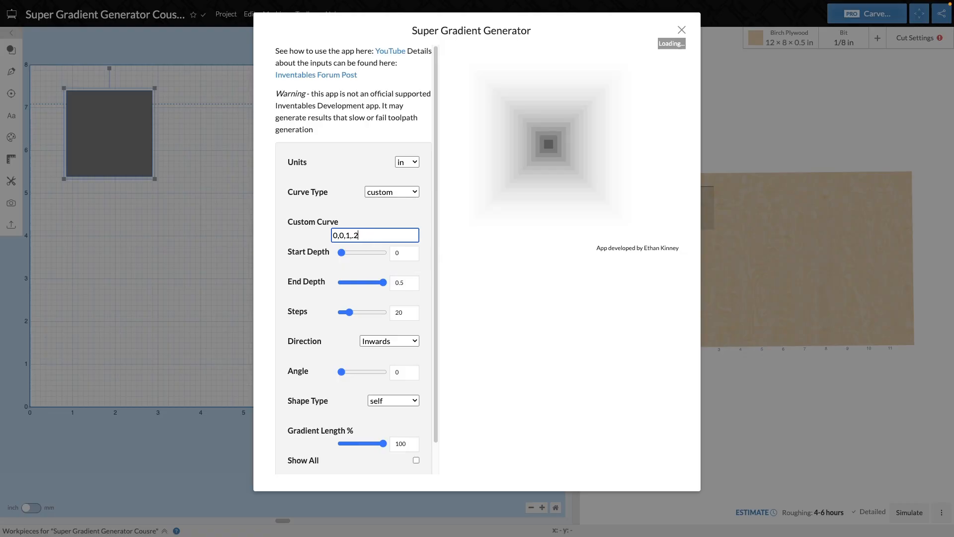
pyautogui.write('5')
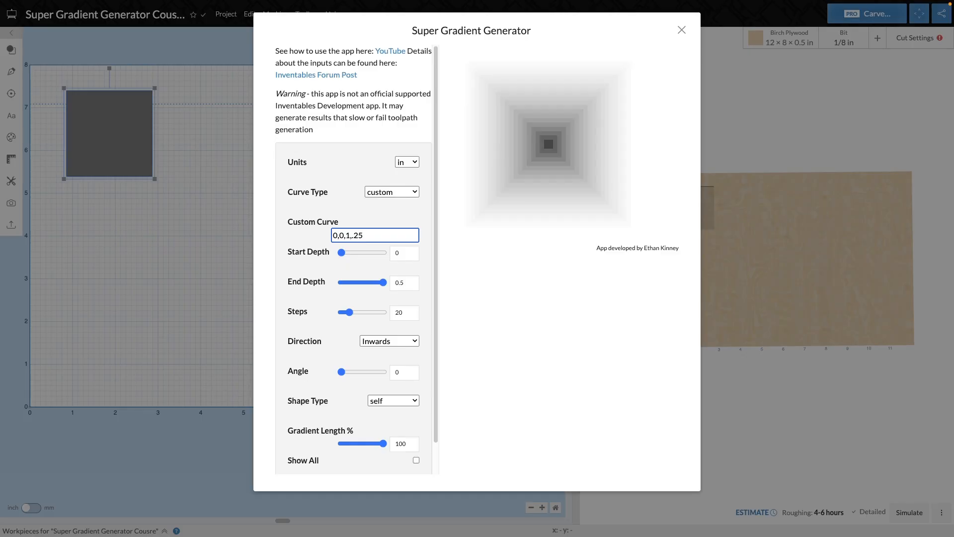
pyautogui.press('BackSpace')
pyautogui.press('BackSpace')
pyautogui.press('BackSpace')
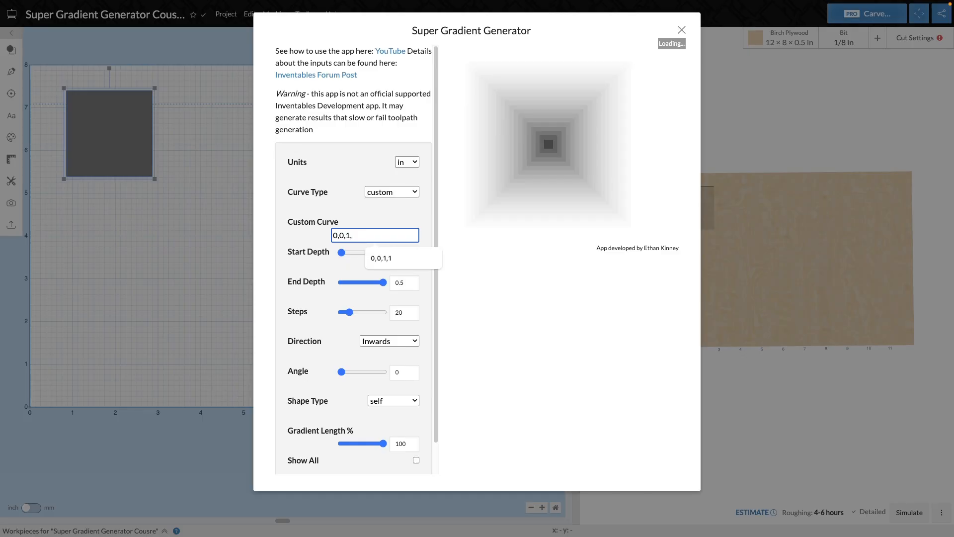
pyautogui.write('1')
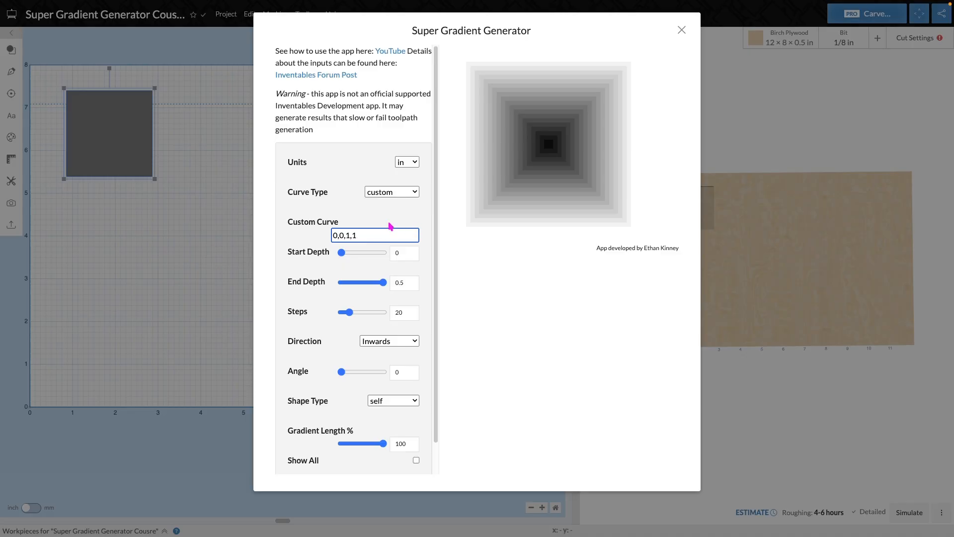
pyautogui.click(404, 193)
pyautogui.click(397, 116)
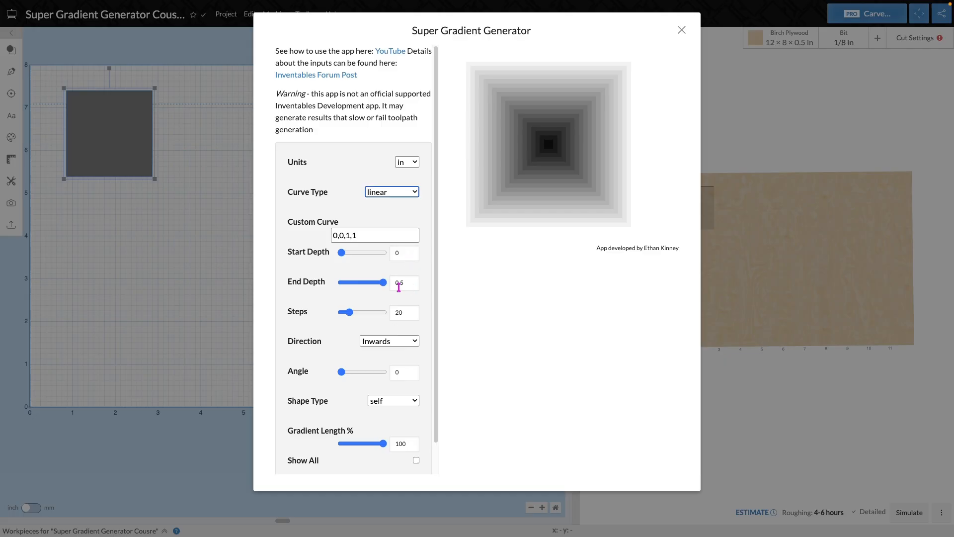
# - Reduce the gradient's end depth to 0.396 in
pyautogui.click(383, 286)
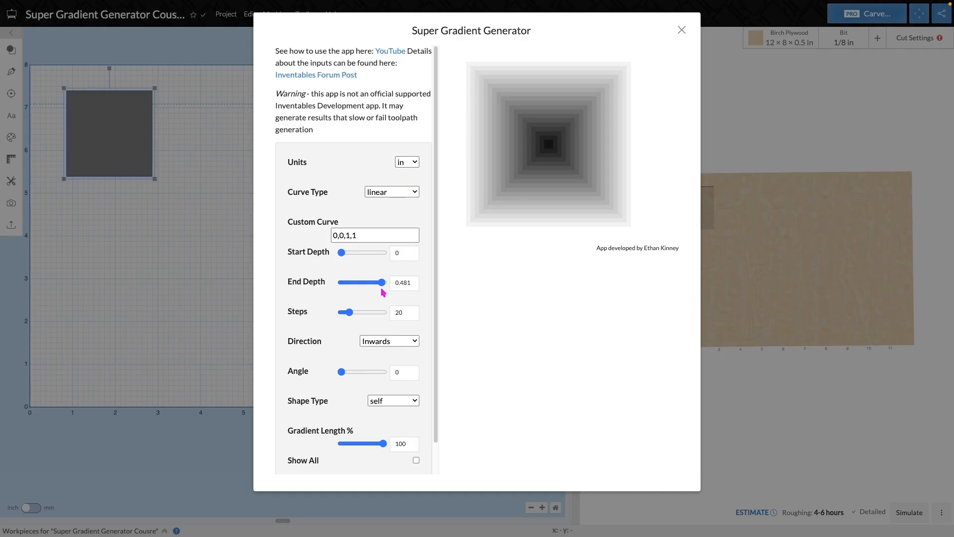
pyautogui.moveTo(383, 286); pyautogui.dragTo(376, 287)
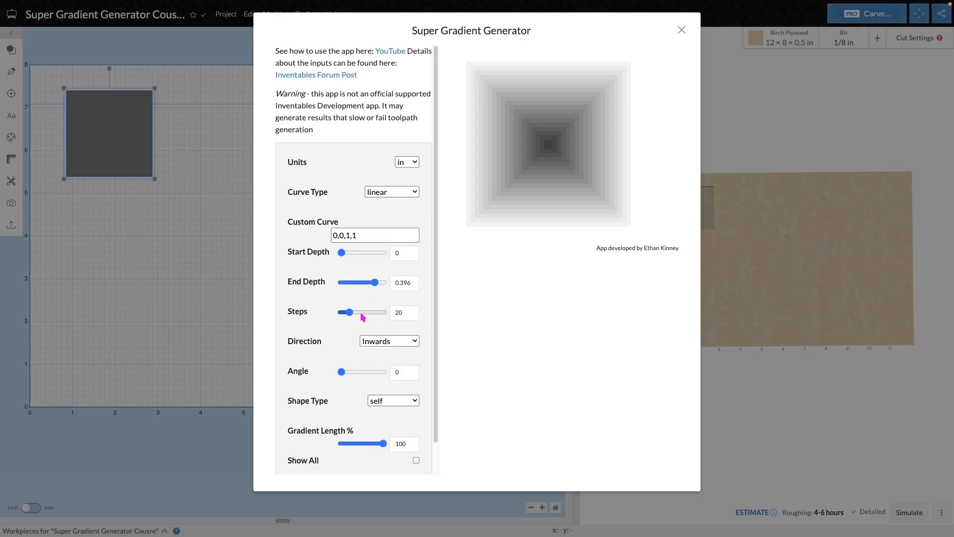
# - Try different numbers of gradient steps, ending with 45
pyautogui.click(407, 313)
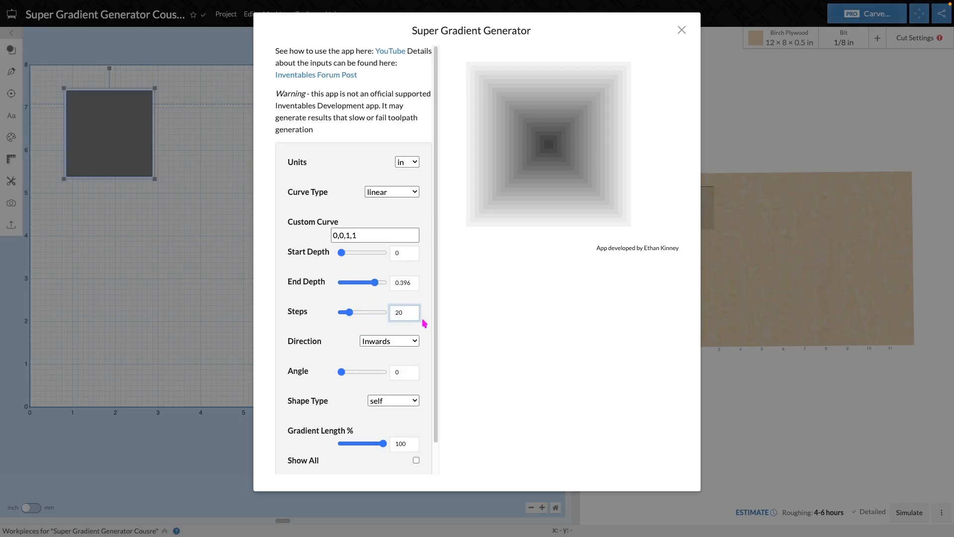
pyautogui.press('BackSpace')
pyautogui.press('BackSpace')
pyautogui.write('175')
pyautogui.press('BackSpace')
pyautogui.press('BackSpace')
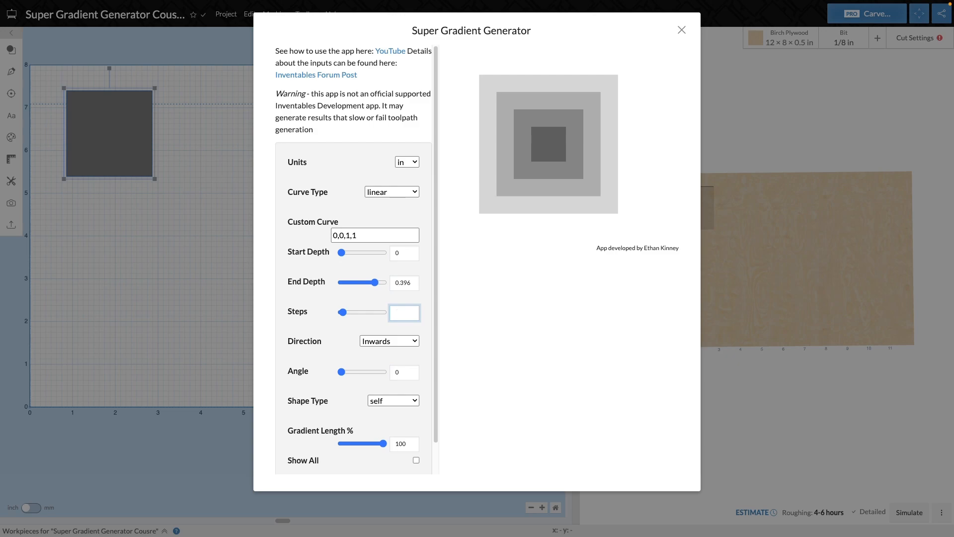
pyautogui.write('45')
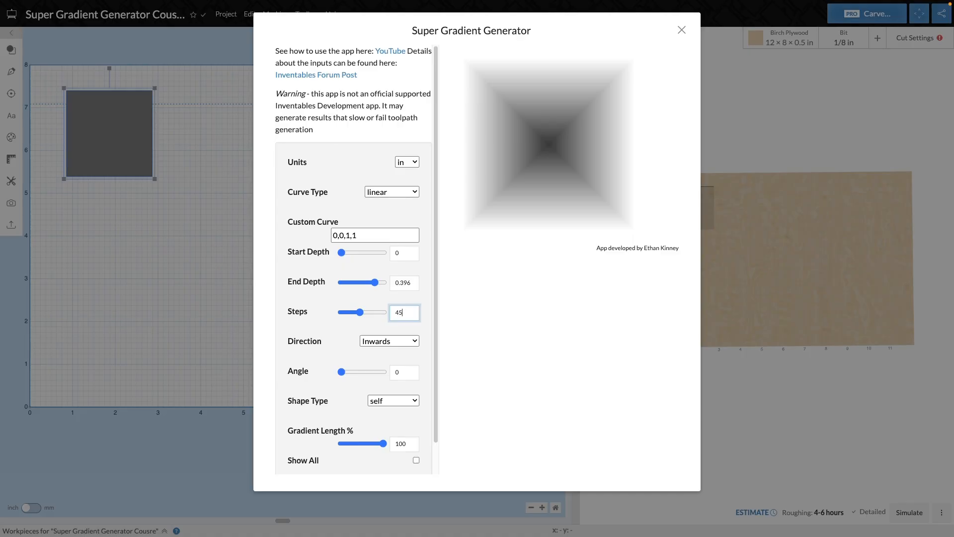
# - Set the number of gradient steps to 16
pyautogui.press('BackSpace')
pyautogui.press('BackSpace')
pyautogui.write('16')
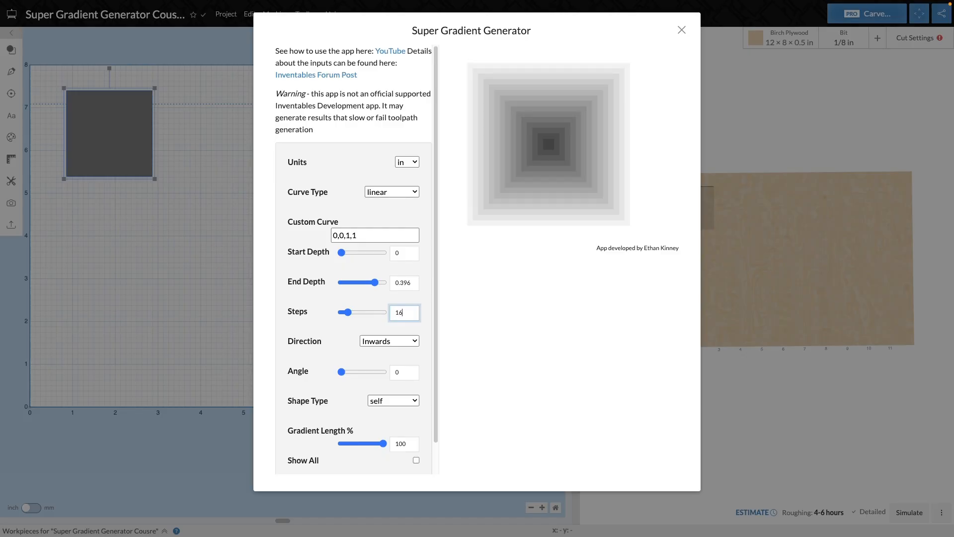
# - Try the Left, Inwards and Down directions for the square's gradient
pyautogui.click(404, 340)
pyautogui.click(405, 355)
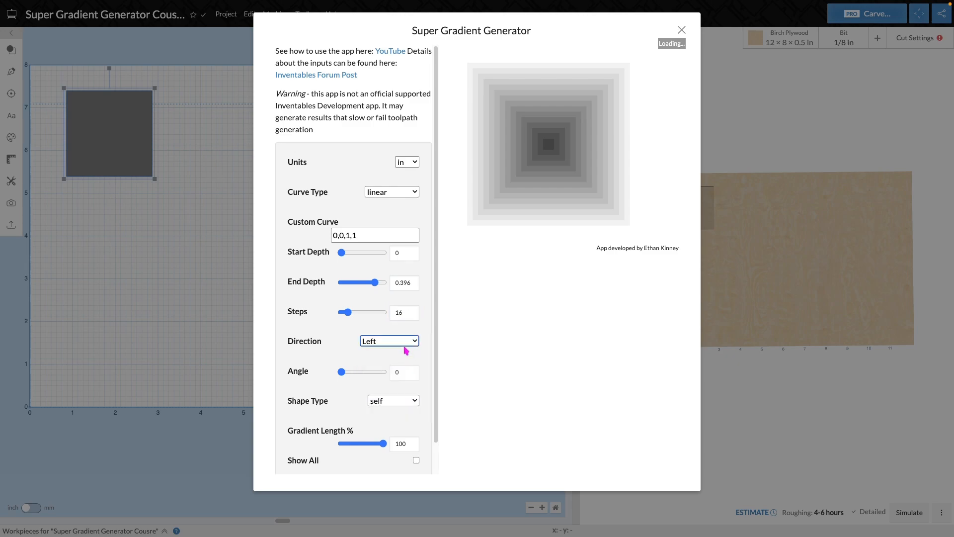
pyautogui.click(405, 344)
pyautogui.click(398, 328)
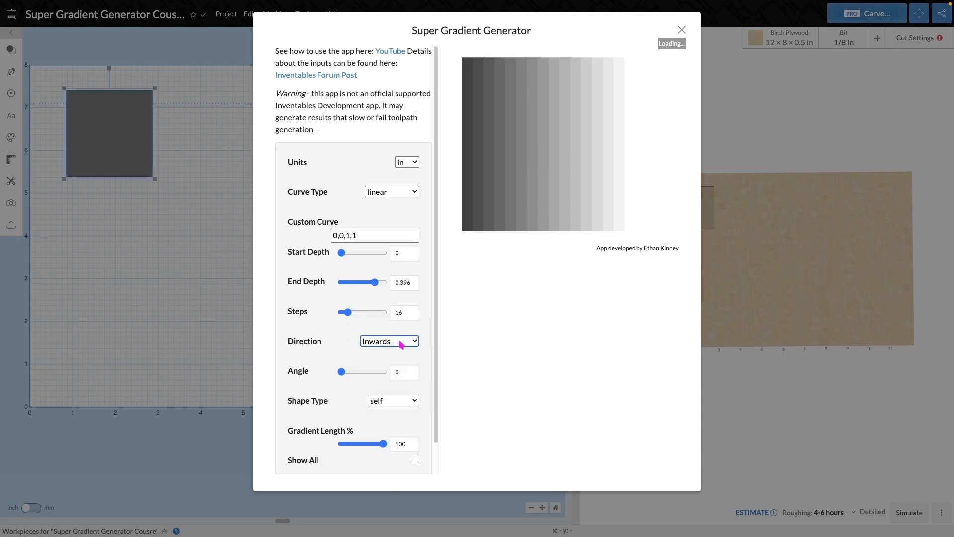
pyautogui.click(405, 342)
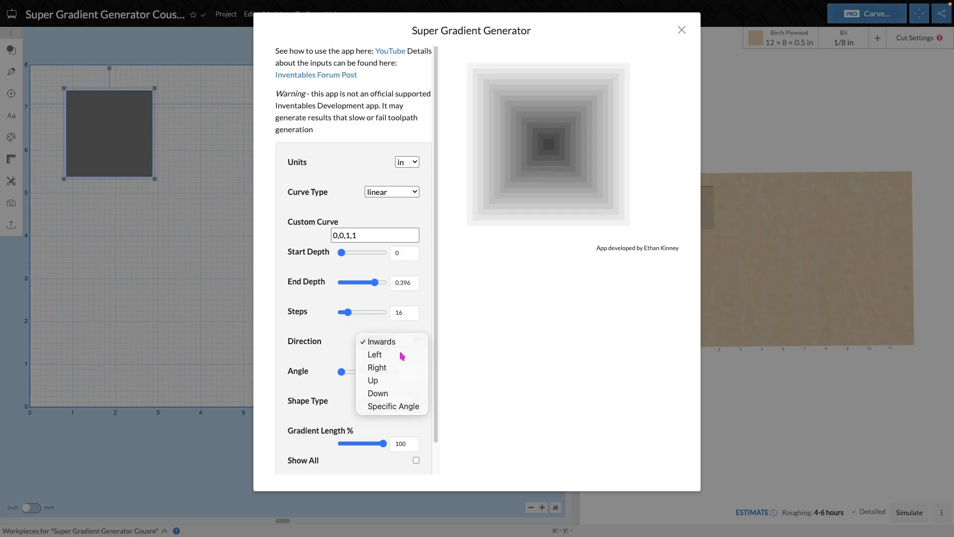
pyautogui.click(401, 354)
pyautogui.click(403, 343)
pyautogui.click(401, 381)
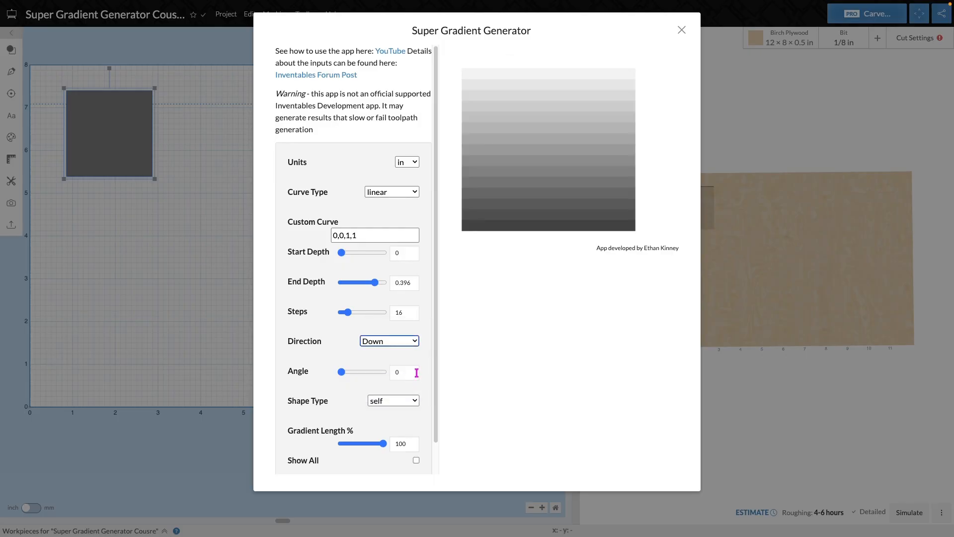
# - Try the Specific Angle direction with the angle at 222, and return the gradient direction to Inwards
pyautogui.click(415, 341)
pyautogui.click(398, 361)
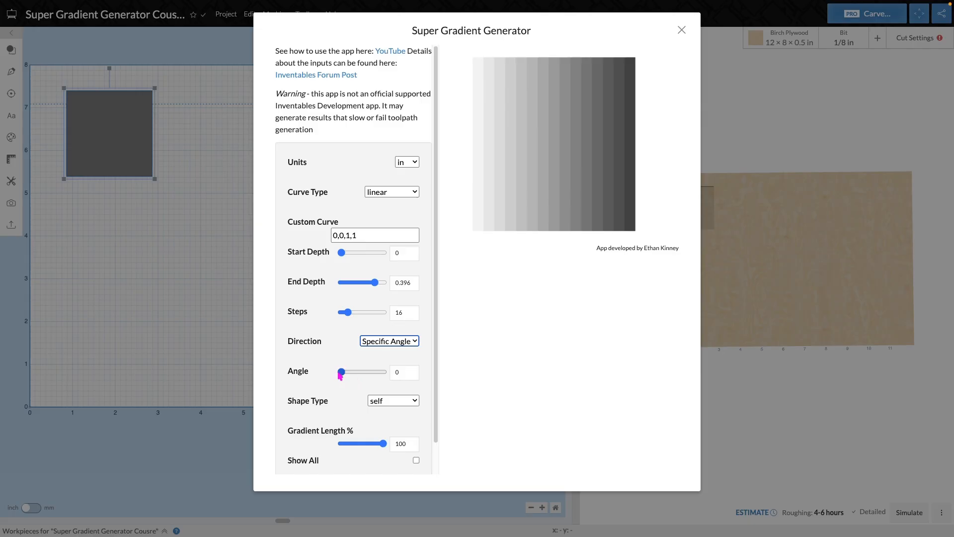
pyautogui.moveTo(341, 372); pyautogui.dragTo(374, 377)
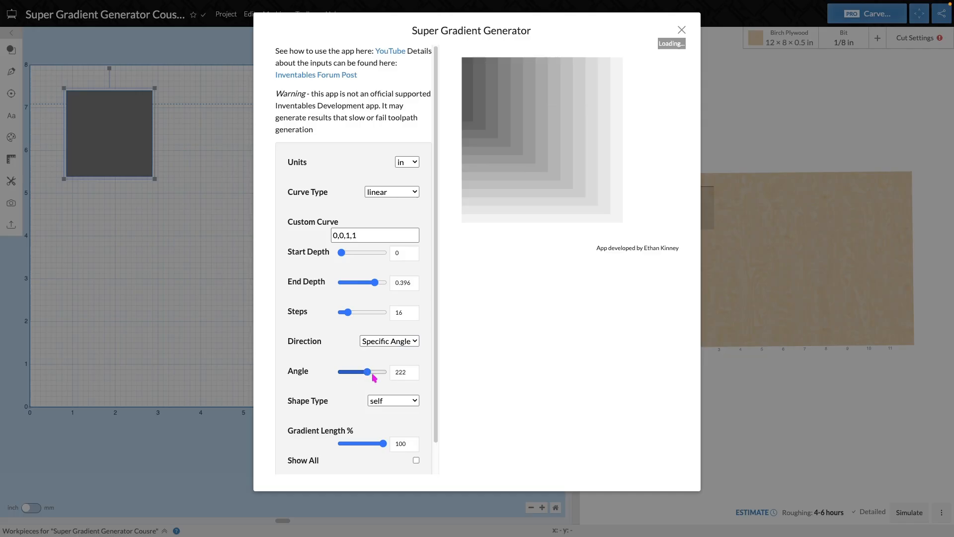
pyautogui.click(417, 341)
pyautogui.click(440, 299)
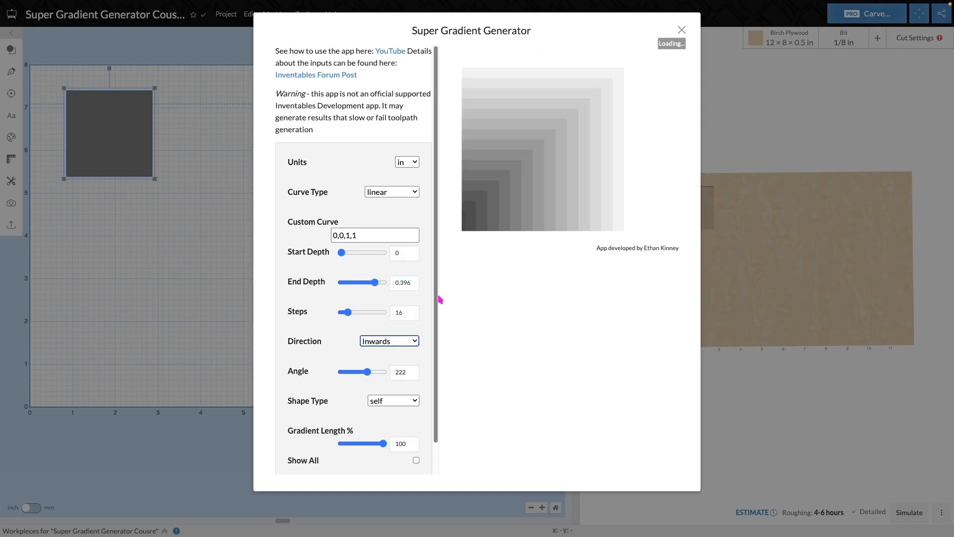
pyautogui.scroll(-1, 353, 360)
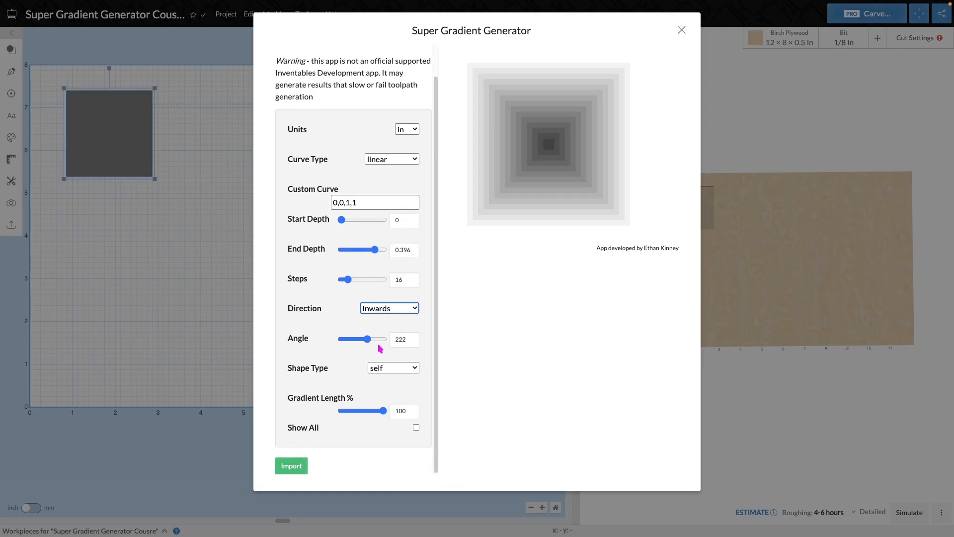
# - Reset the gradient angle to 0 and try the rectangular shape type, returning the shape type to self
pyautogui.moveTo(378, 345); pyautogui.dragTo(304, 342)
pyautogui.click(392, 369)
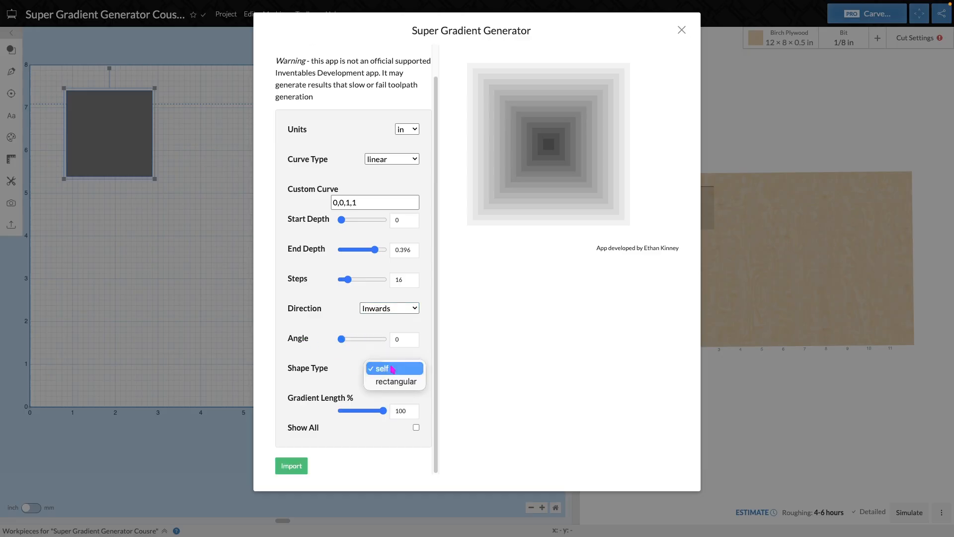
pyautogui.click(405, 385)
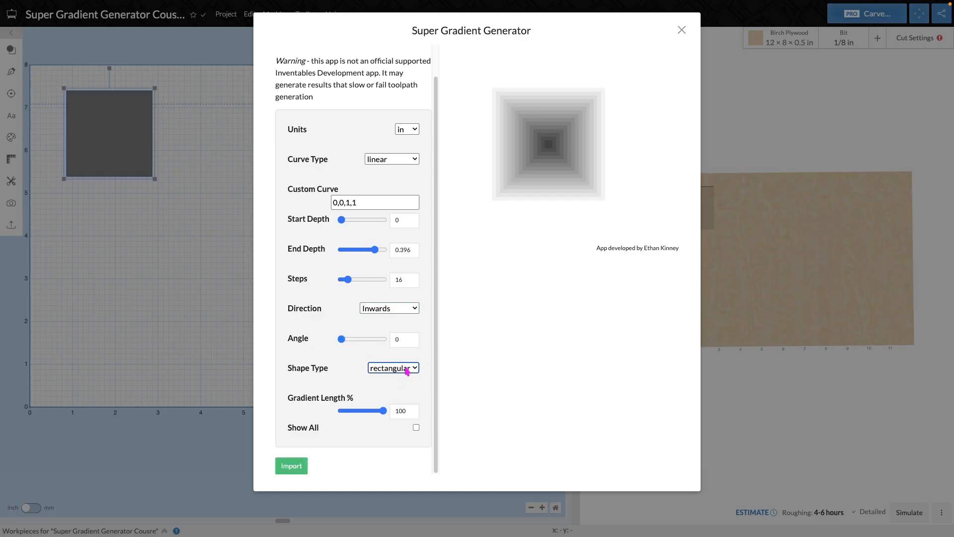
pyautogui.click(406, 371)
pyautogui.click(401, 354)
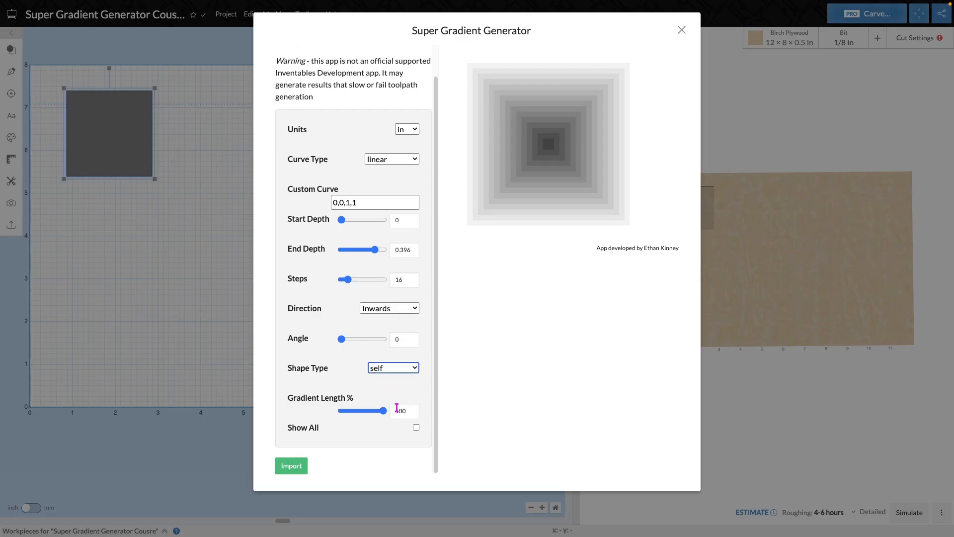
# - Set the gradient length to 88 percent and import the square's gradient into the design
pyautogui.moveTo(384, 412)
pyautogui.mouseDown()
pyautogui.moveTo(358, 414)
pyautogui.moveTo(374, 414)
pyautogui.mouseUp()
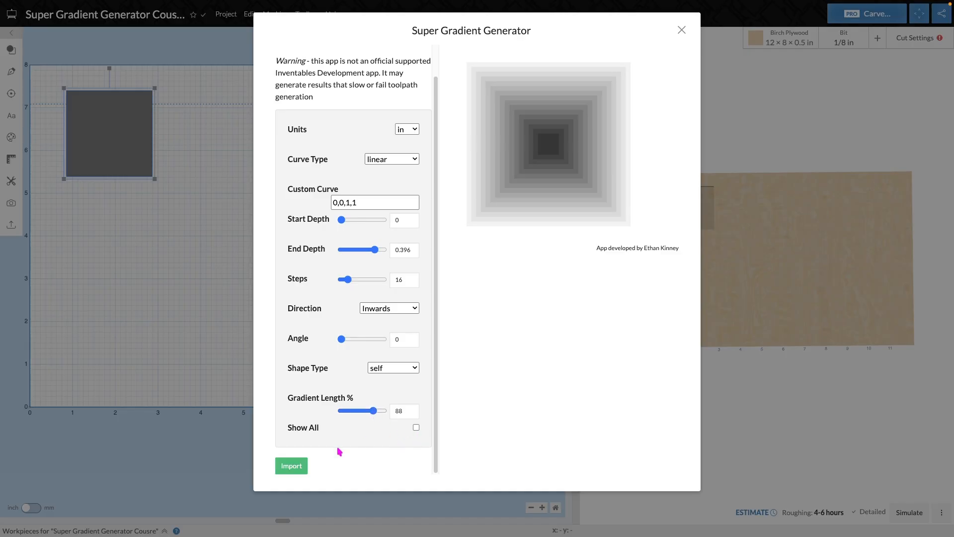
pyautogui.click(292, 467)
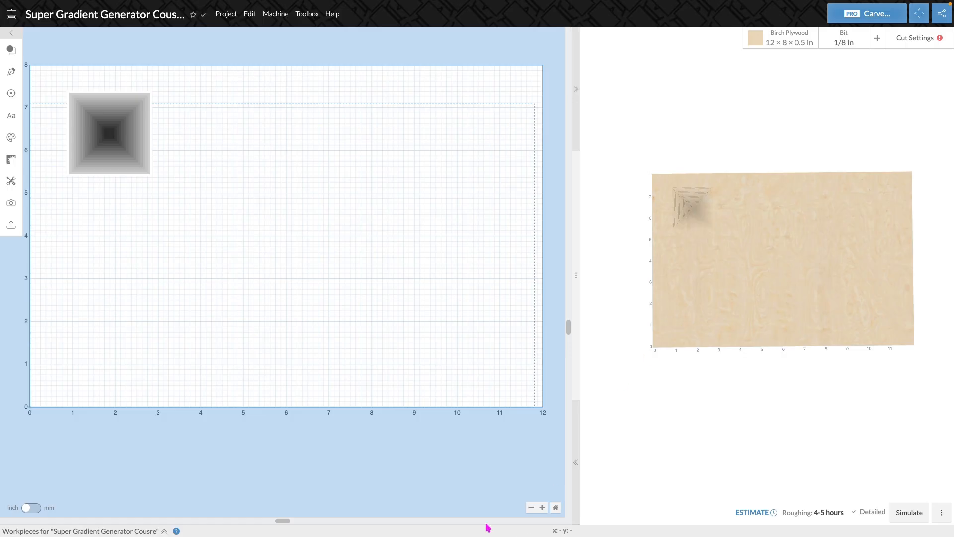
# - Examine the imported gradient up close and select several of its nested squares individually
pyautogui.moveTo(287, 520); pyautogui.dragTo(157, 515)
pyautogui.scroll(4, 195, 423)
pyautogui.scroll(-1, 195, 441)
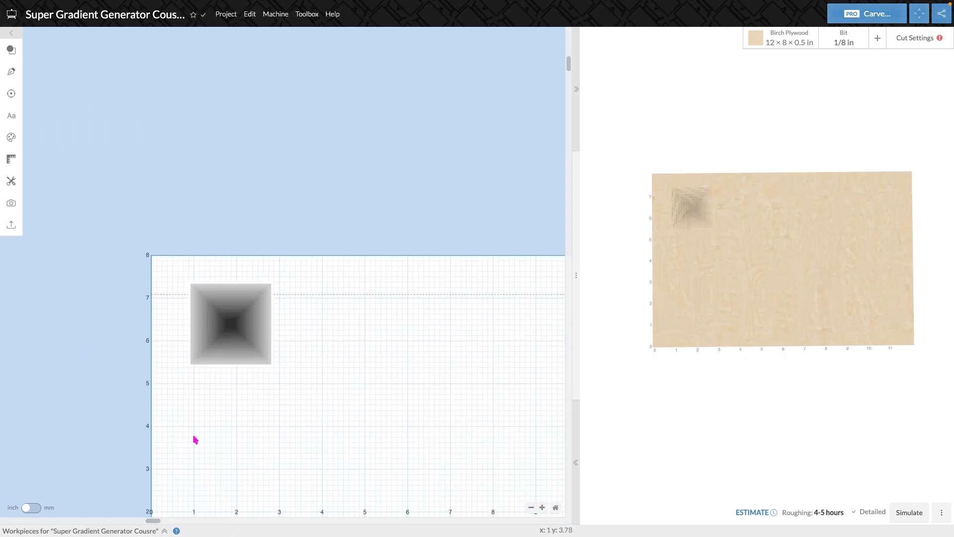
pyautogui.click(543, 507)
pyautogui.click(542, 507)
pyautogui.click(542, 507)
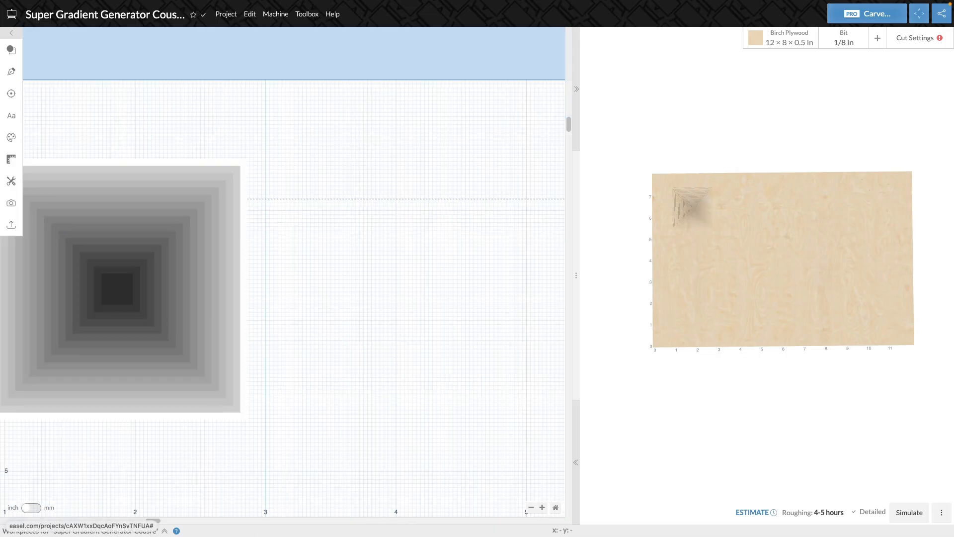
pyautogui.moveTo(155, 520); pyautogui.dragTo(108, 512)
pyautogui.click(244, 308)
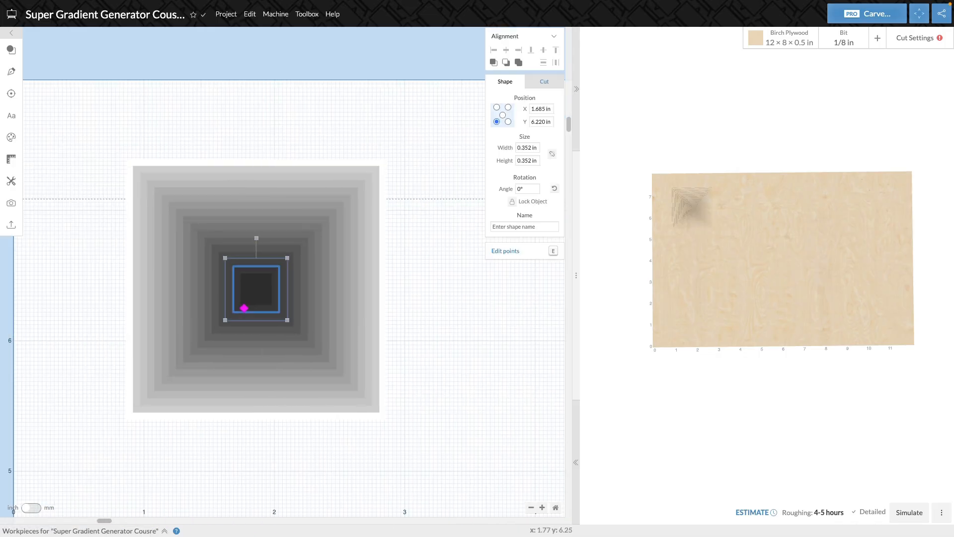
pyautogui.click(299, 305)
pyautogui.click(362, 298)
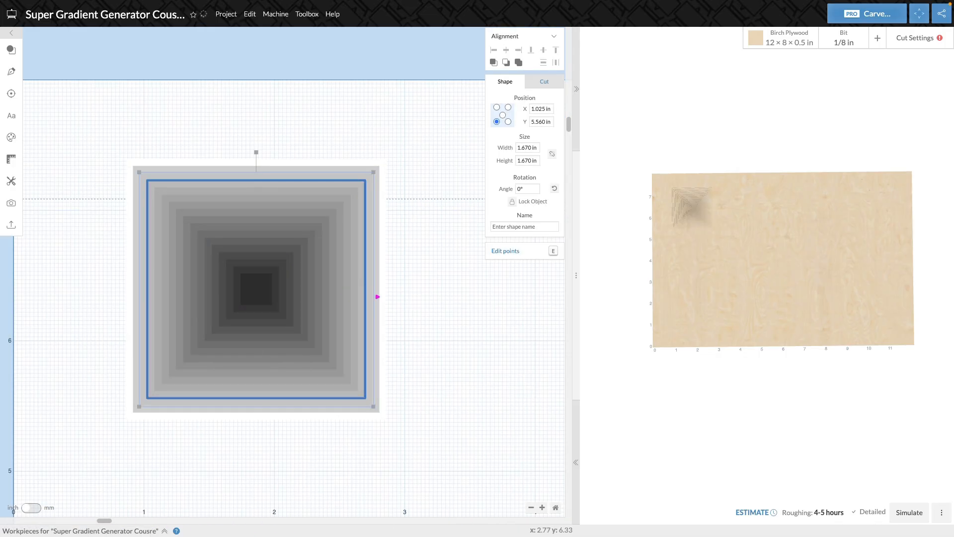
pyautogui.click(375, 309)
pyautogui.click(478, 359)
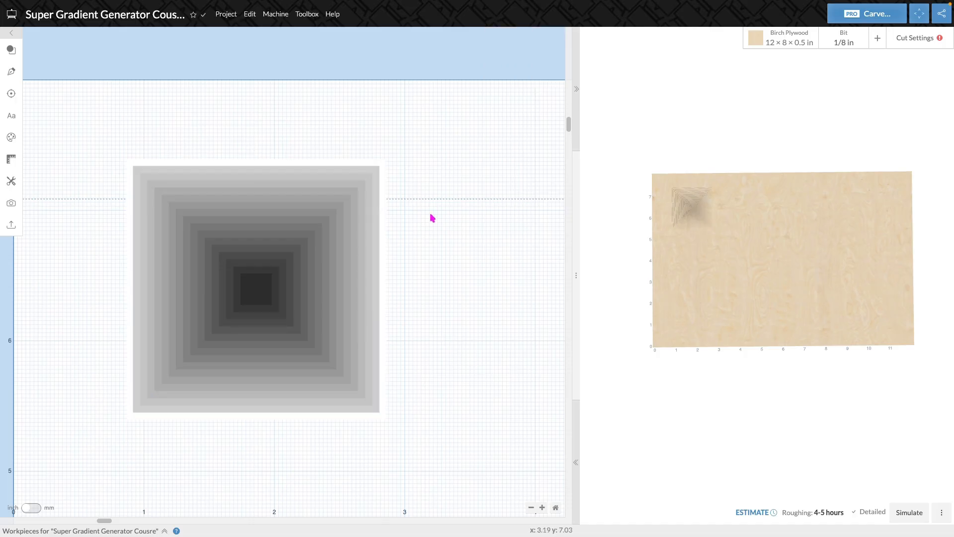
# - Group all nested squares of the gradient and move the group closer to the material's upper-left corner
pyautogui.moveTo(456, 96); pyautogui.dragTo(39, 472)
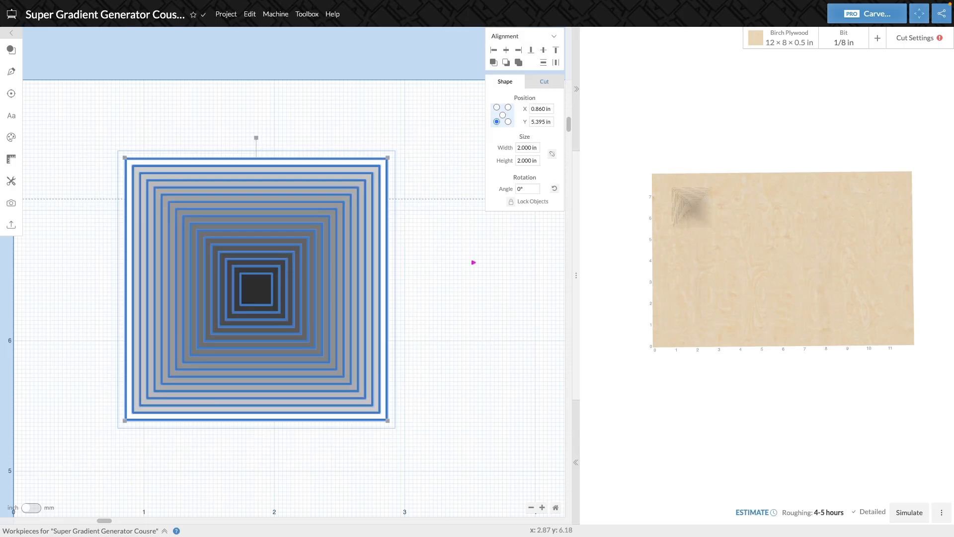
pyautogui.moveTo(458, 111); pyautogui.dragTo(22, 517)
pyautogui.moveTo(263, 299)
pyautogui.mouseDown()
pyautogui.moveTo(466, 327)
pyautogui.moveTo(292, 275)
pyautogui.moveTo(268, 285)
pyautogui.mouseUp()
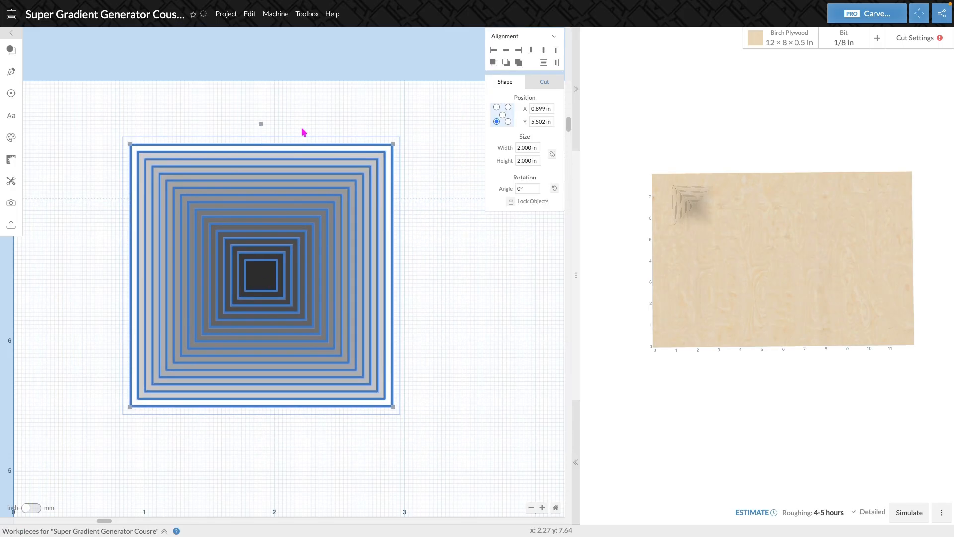
pyautogui.click(250, 15)
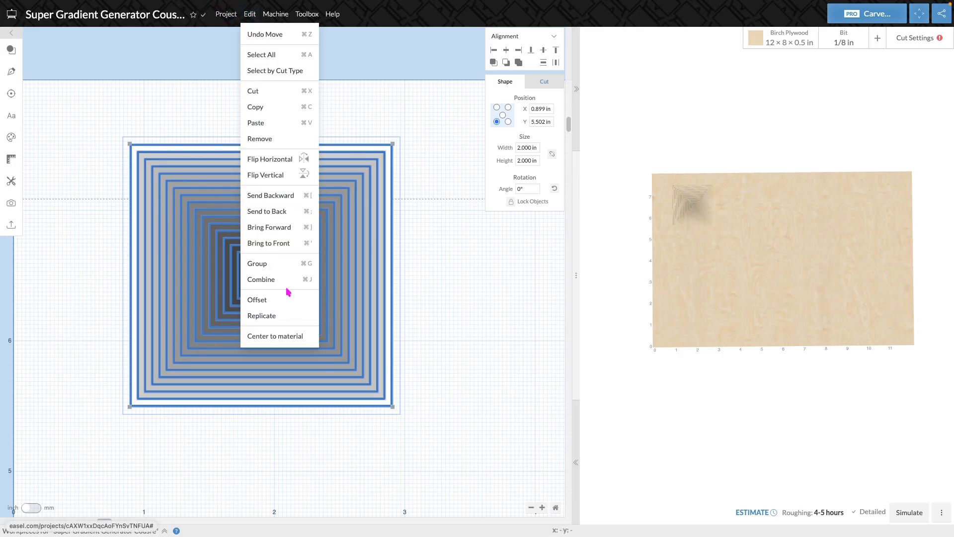
pyautogui.click(285, 271)
pyautogui.moveTo(244, 277); pyautogui.dragTo(185, 242)
pyautogui.click(434, 349)
# - Add a text object in the Alfa Slab One font below the gradient and replace its wording with a first name
pyautogui.scroll(-3, 401, 363)
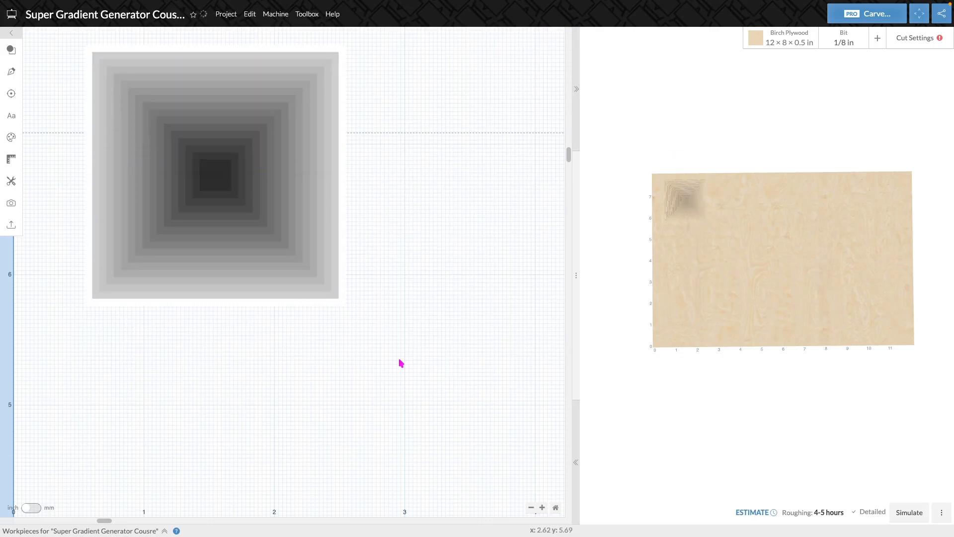
pyautogui.click(532, 508)
pyautogui.click(532, 507)
pyautogui.scroll(-4, 418, 405)
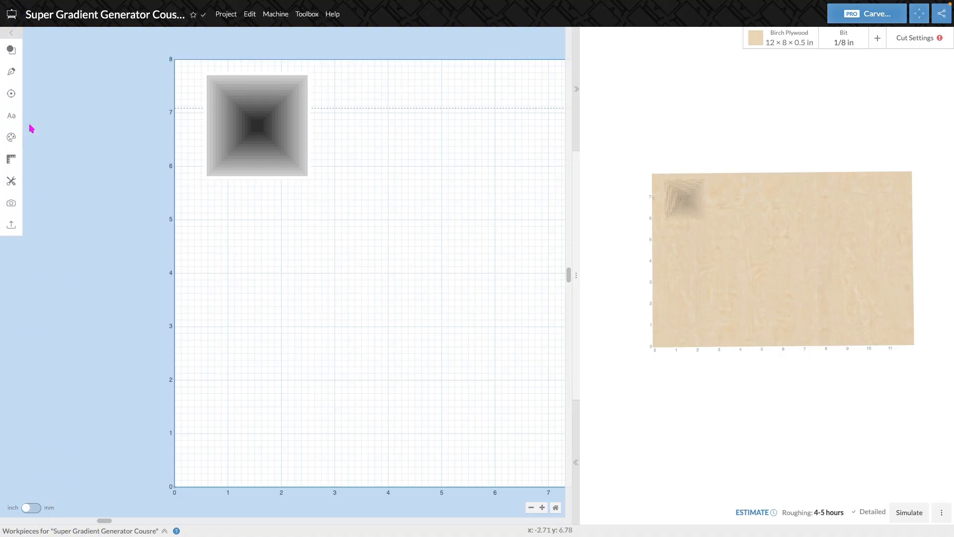
pyautogui.moveTo(11, 115)
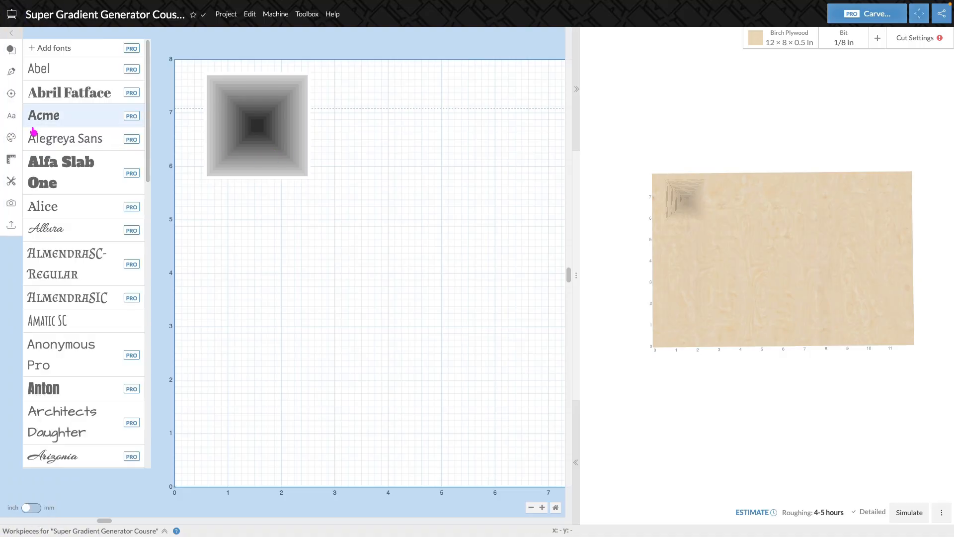
pyautogui.click(79, 177)
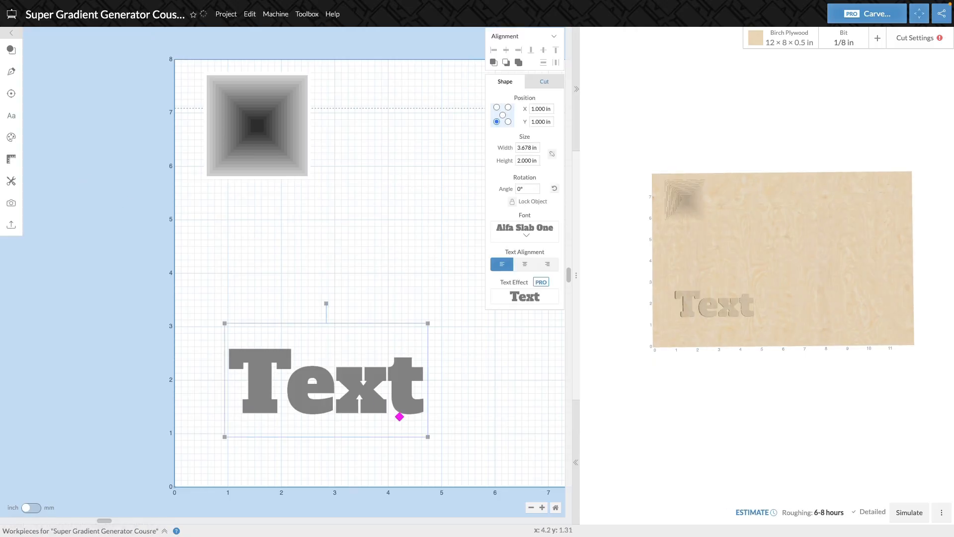
pyautogui.doubleClick(400, 407)
pyautogui.click(415, 400)
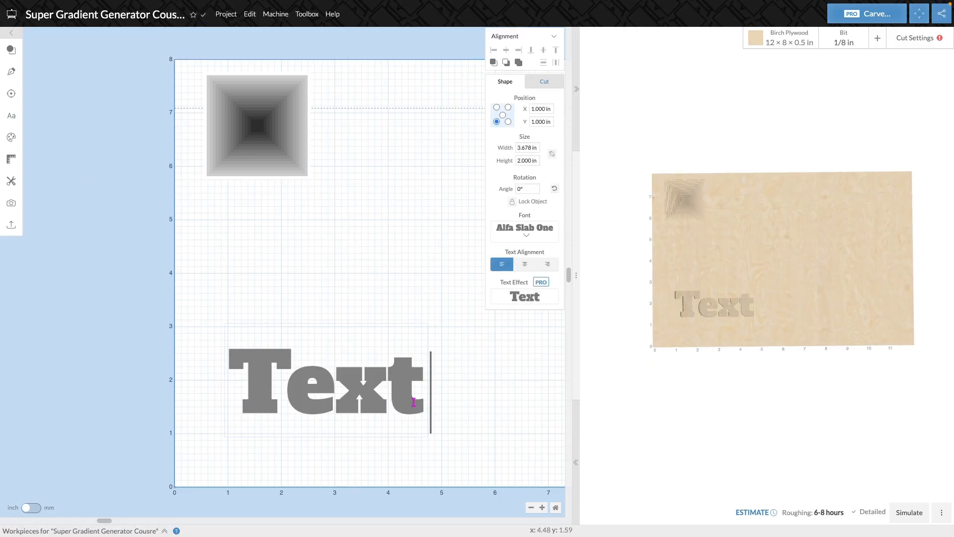
pyautogui.press('BackSpace')
pyautogui.press('BackSpace')
pyautogui.press('BackSpace')
pyautogui.press('BackSpace')
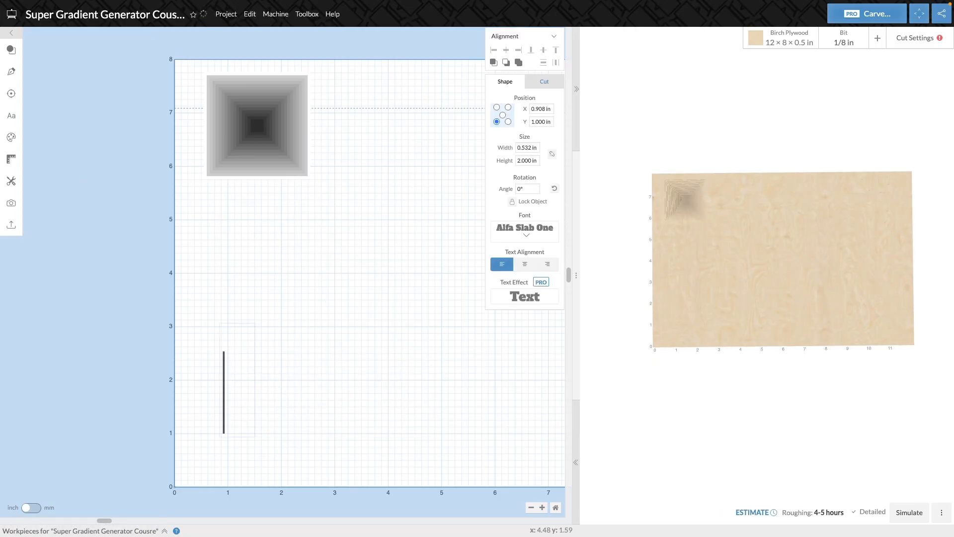
pyautogui.write('David')
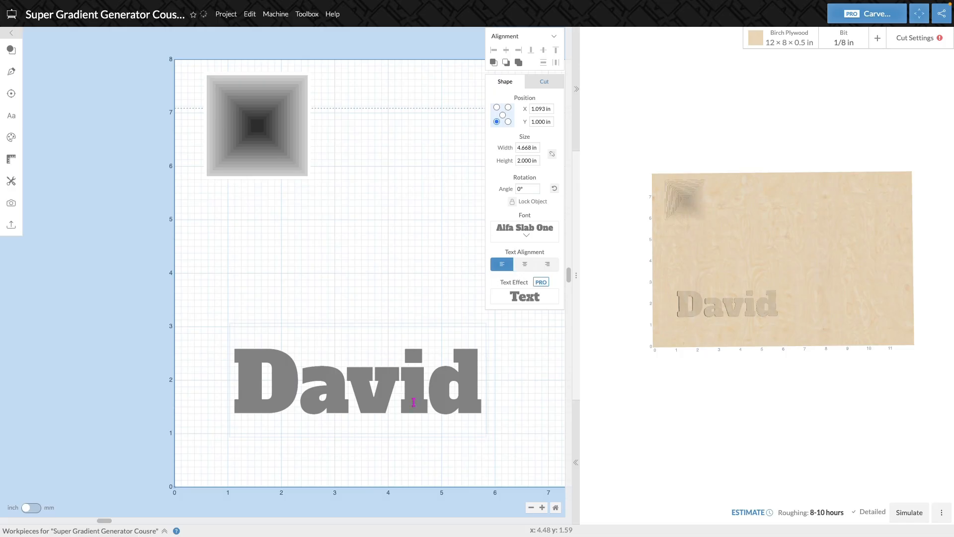
pyautogui.click(391, 286)
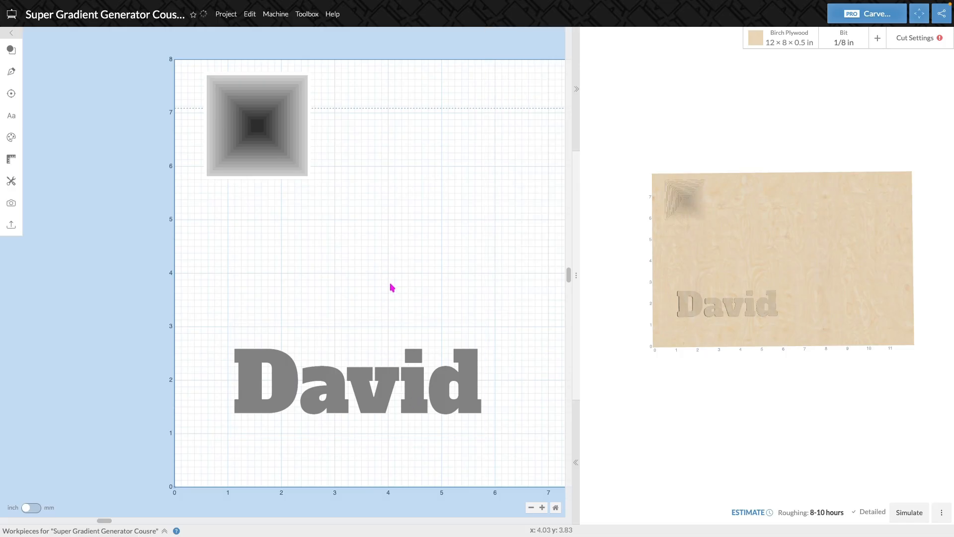
# - Add a square, stretch it into a rectangle about 5.19 by 2 in covering the text, and set its cut depth to 0
pyautogui.click(11, 50)
pyautogui.click(45, 46)
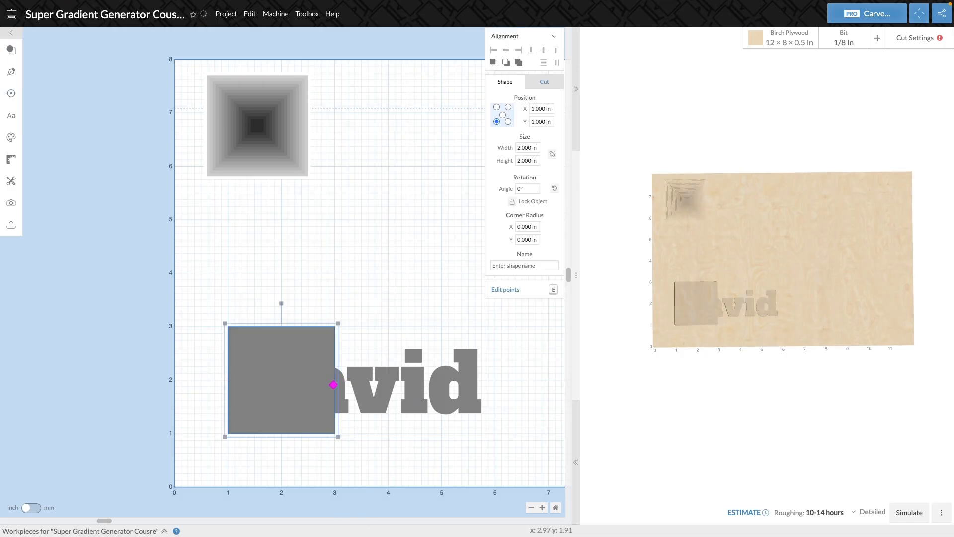
pyautogui.moveTo(336, 385); pyautogui.dragTo(501, 384)
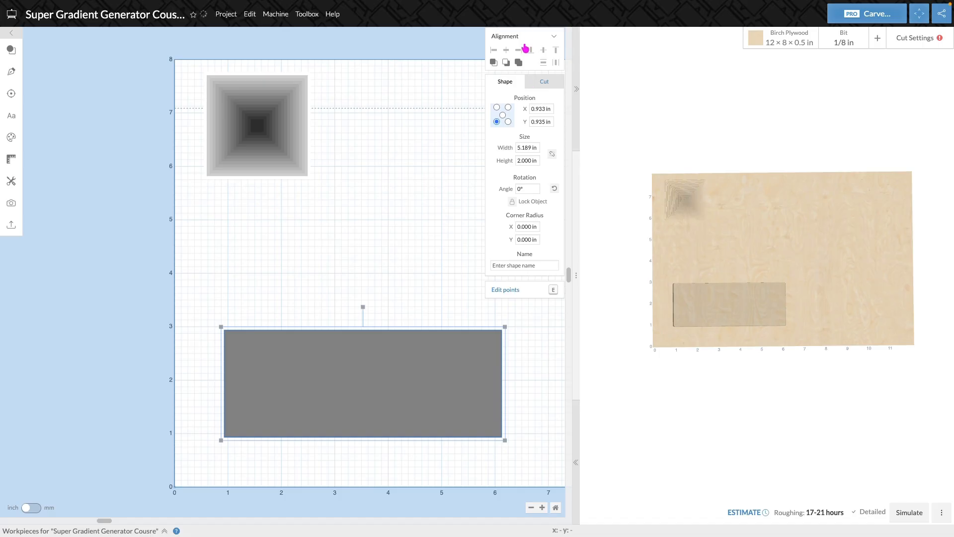
pyautogui.click(545, 82)
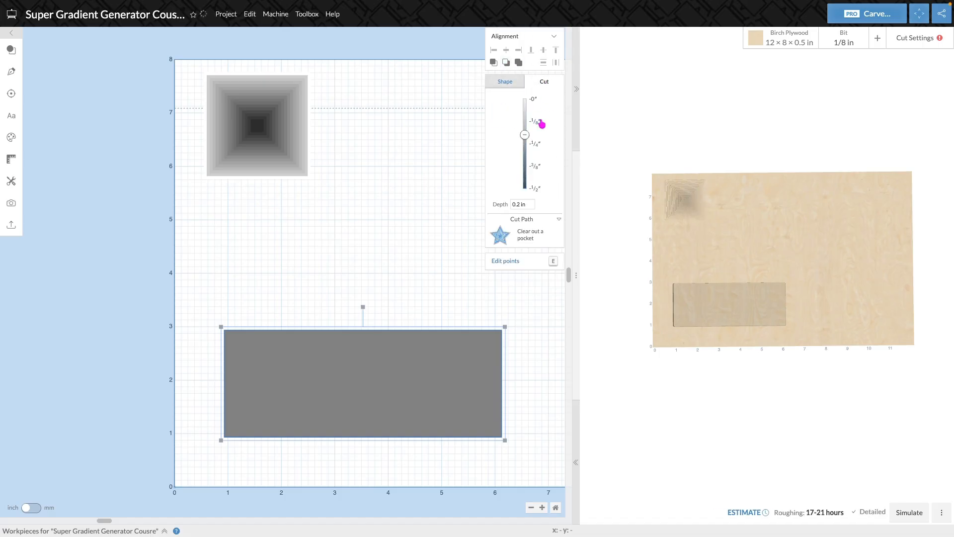
pyautogui.moveTo(525, 137); pyautogui.dragTo(525, 99)
pyautogui.click(376, 244)
# - Combine the zero-depth rectangle and the text into a single shape
pyautogui.moveTo(508, 292); pyautogui.dragTo(293, 494)
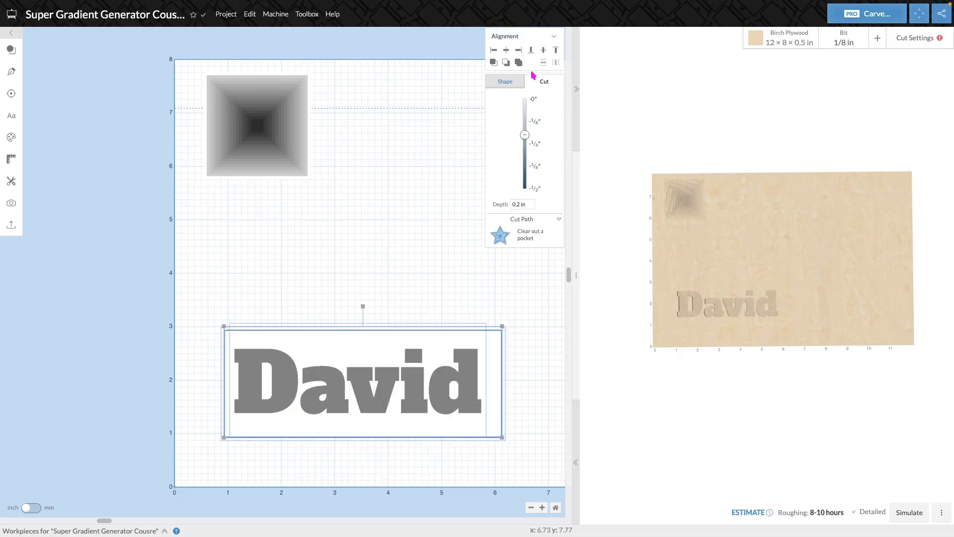
pyautogui.click(517, 63)
pyautogui.click(497, 335)
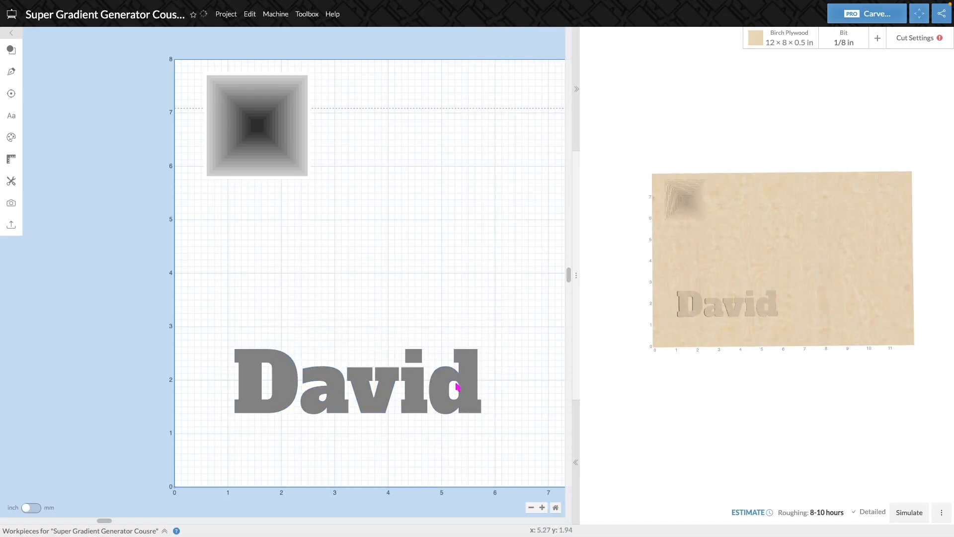
# - Select the combined text shape and open the Super Gradient Generator app for it
pyautogui.click(462, 381)
pyautogui.click(11, 181)
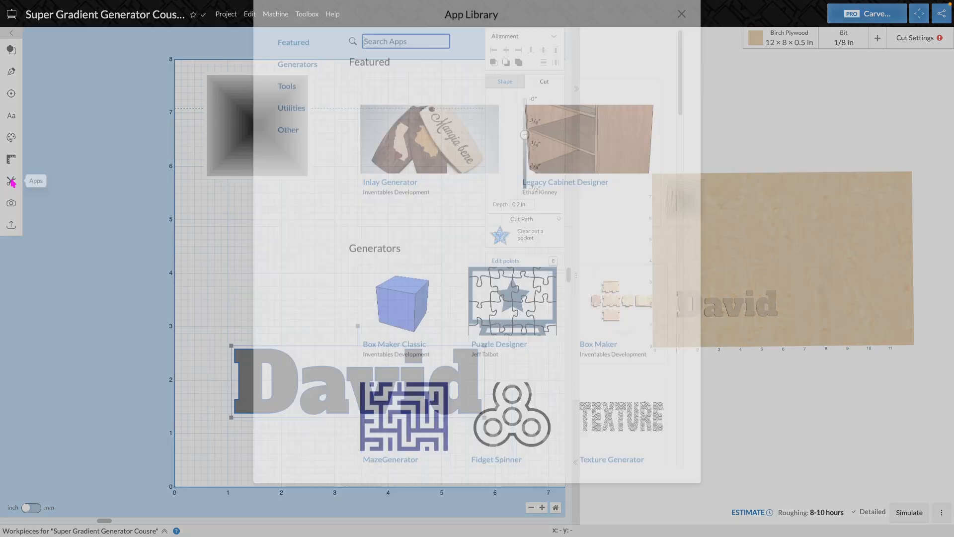
pyautogui.scroll(-20, 484, 297)
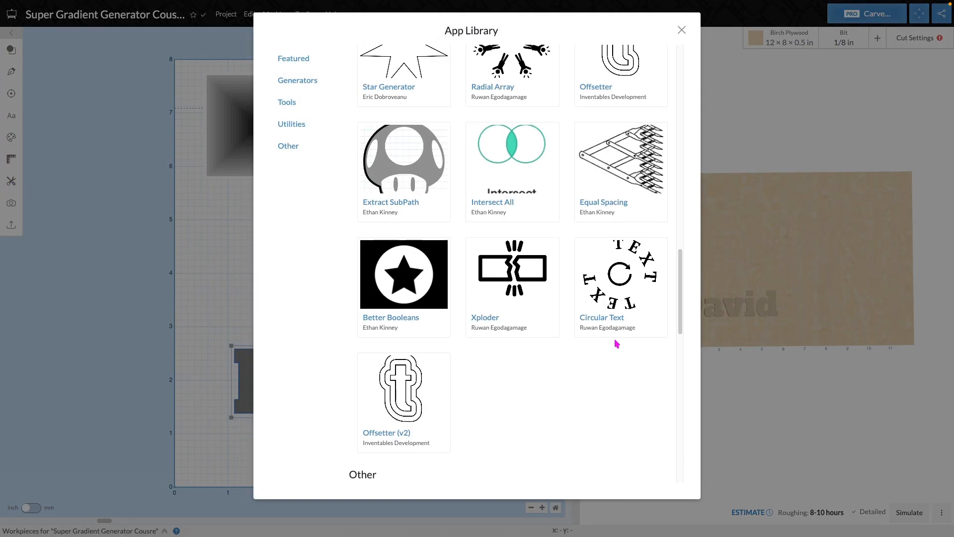
pyautogui.click(613, 297)
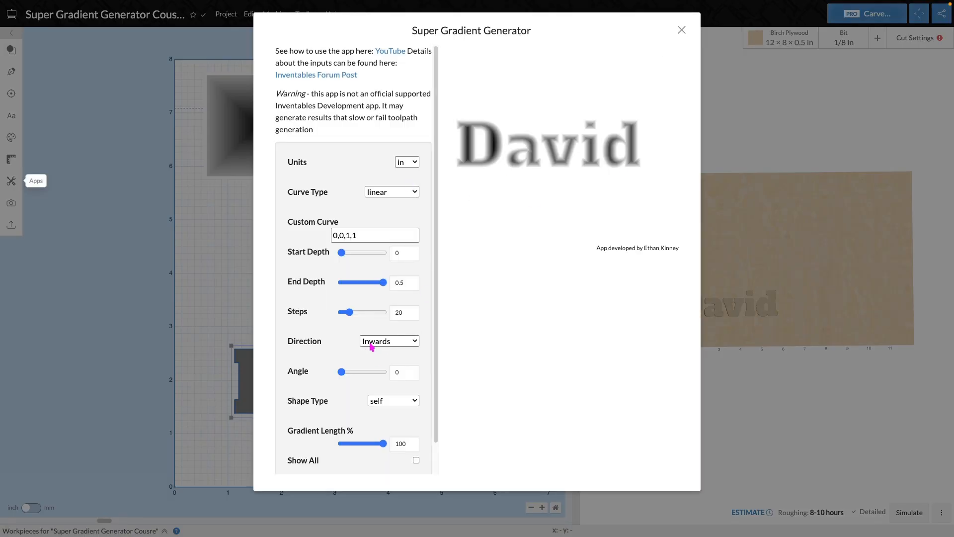
# - Set the text gradient to 5 steps and import it into the design
pyautogui.click(409, 314)
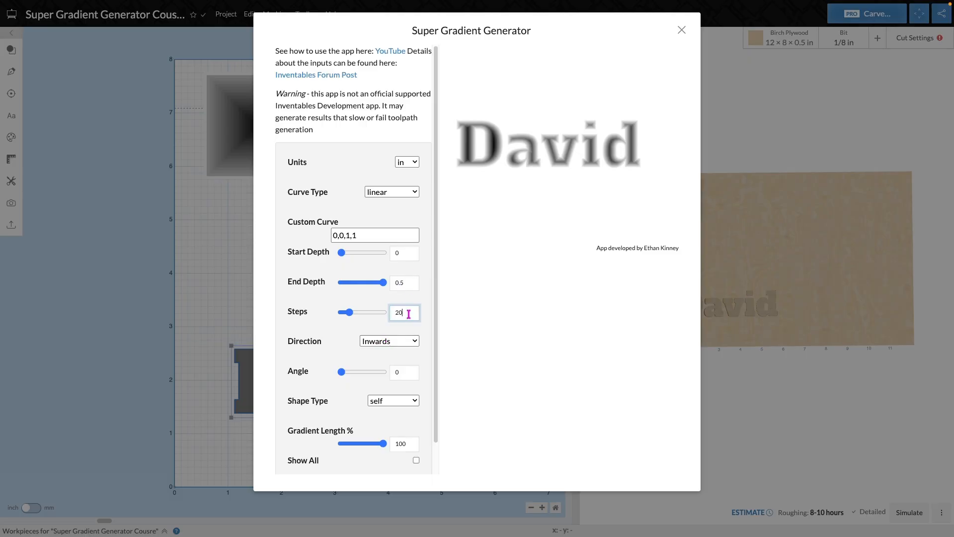
pyautogui.write('5')
pyautogui.click(356, 328)
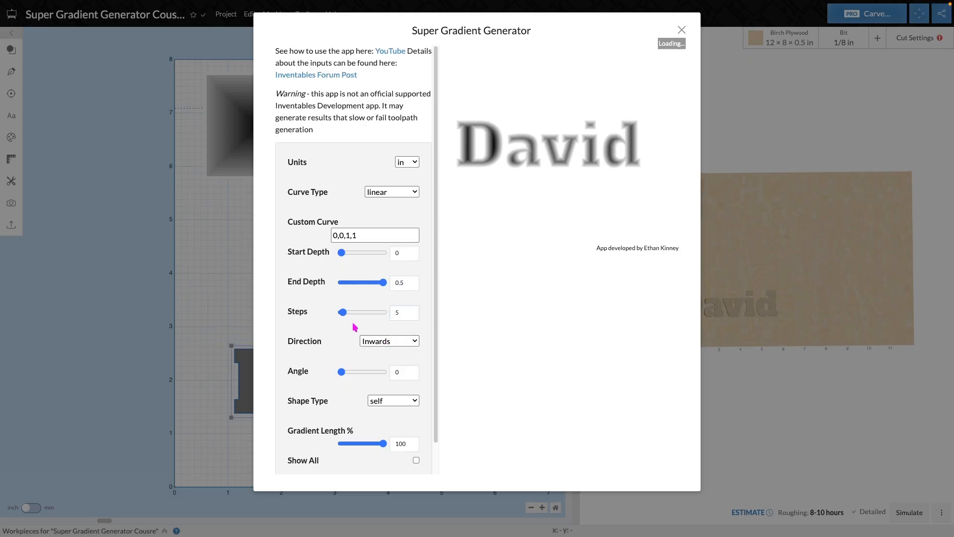
pyautogui.scroll(-1, 370, 348)
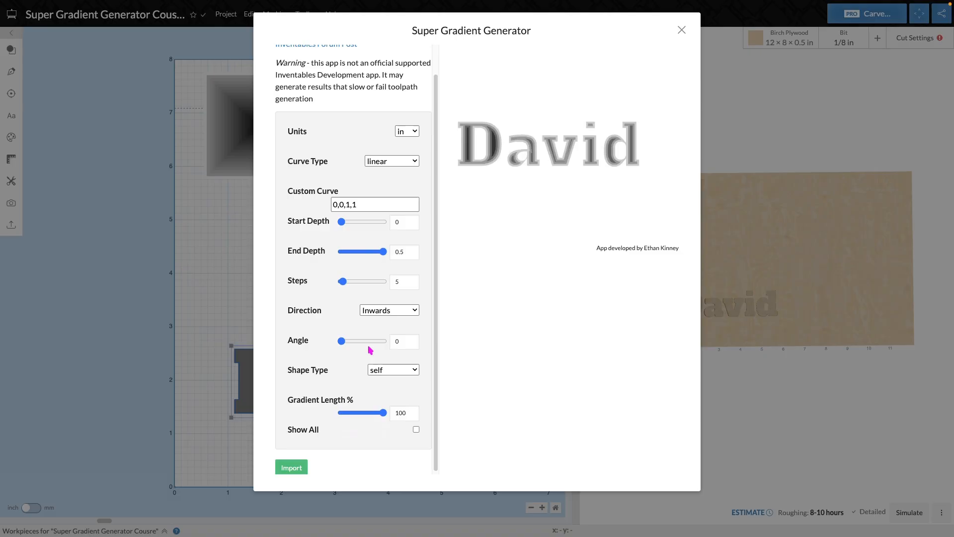
pyautogui.click(292, 467)
# - Select the imported text gradient and examine the carved text and square gradient from several angles in the 3D preview
pyautogui.moveTo(508, 308); pyautogui.dragTo(190, 475)
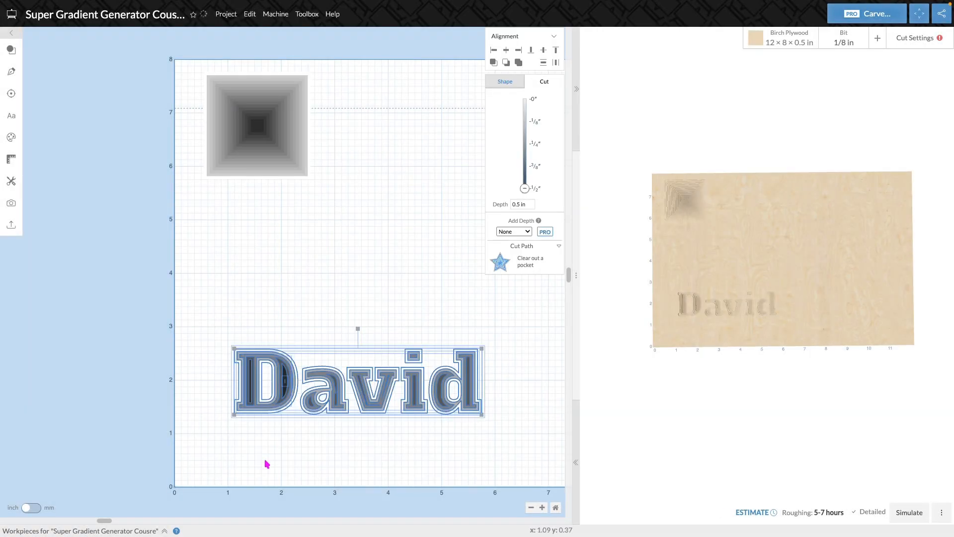
pyautogui.moveTo(698, 323); pyautogui.dragTo(890, 208)
pyautogui.scroll(8, 724, 405)
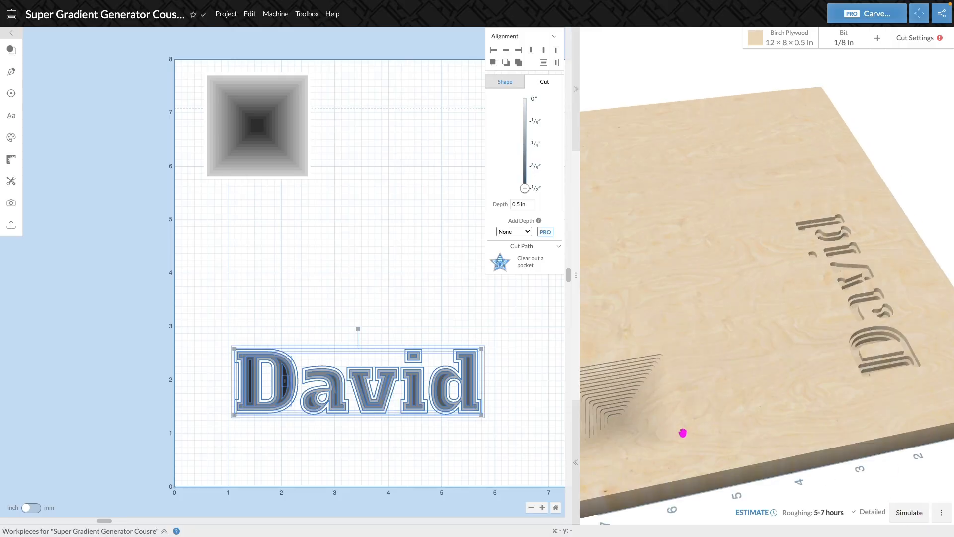
pyautogui.moveTo(682, 433); pyautogui.dragTo(741, 394)
pyautogui.scroll(3, 709, 432)
pyautogui.moveTo(710, 431); pyautogui.dragTo(754, 385)
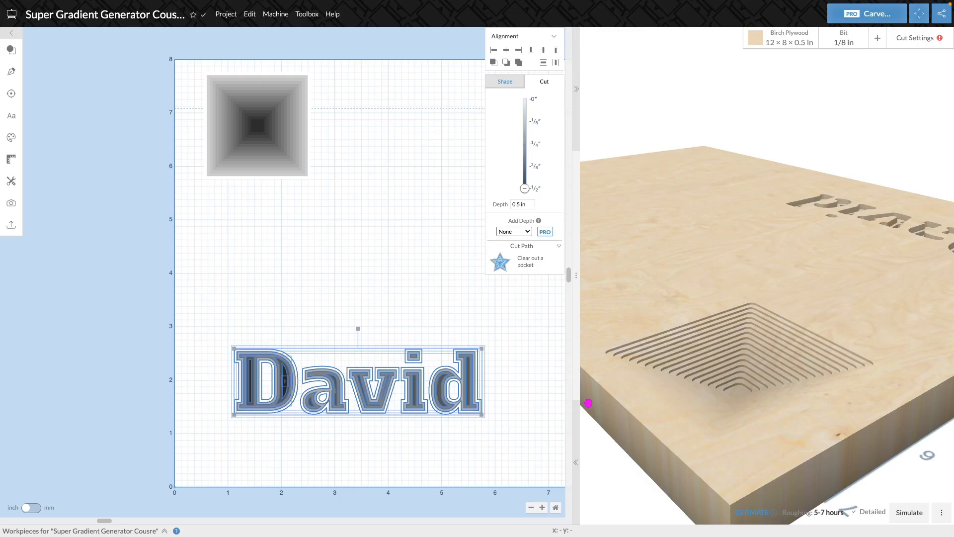
pyautogui.moveTo(822, 357); pyautogui.dragTo(634, 411)
pyautogui.scroll(-8, 743, 353)
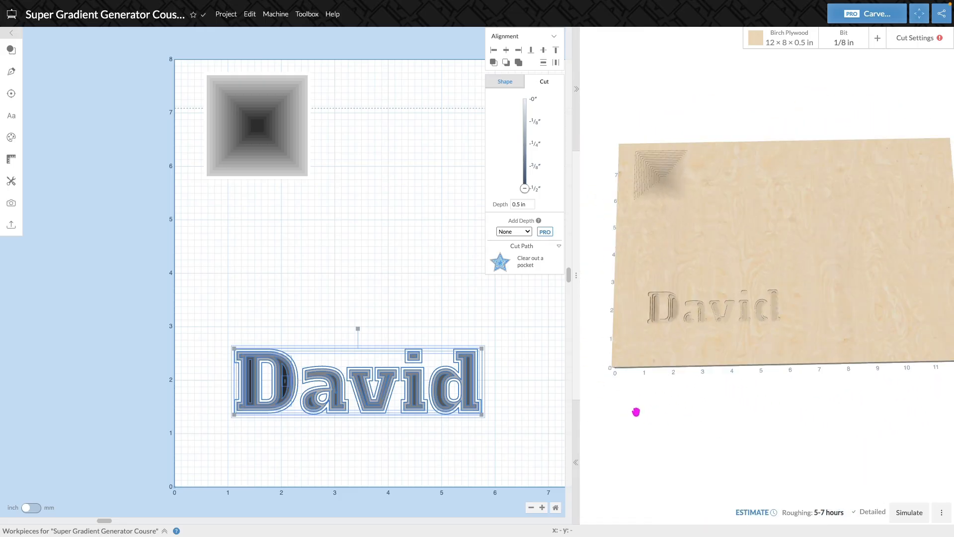